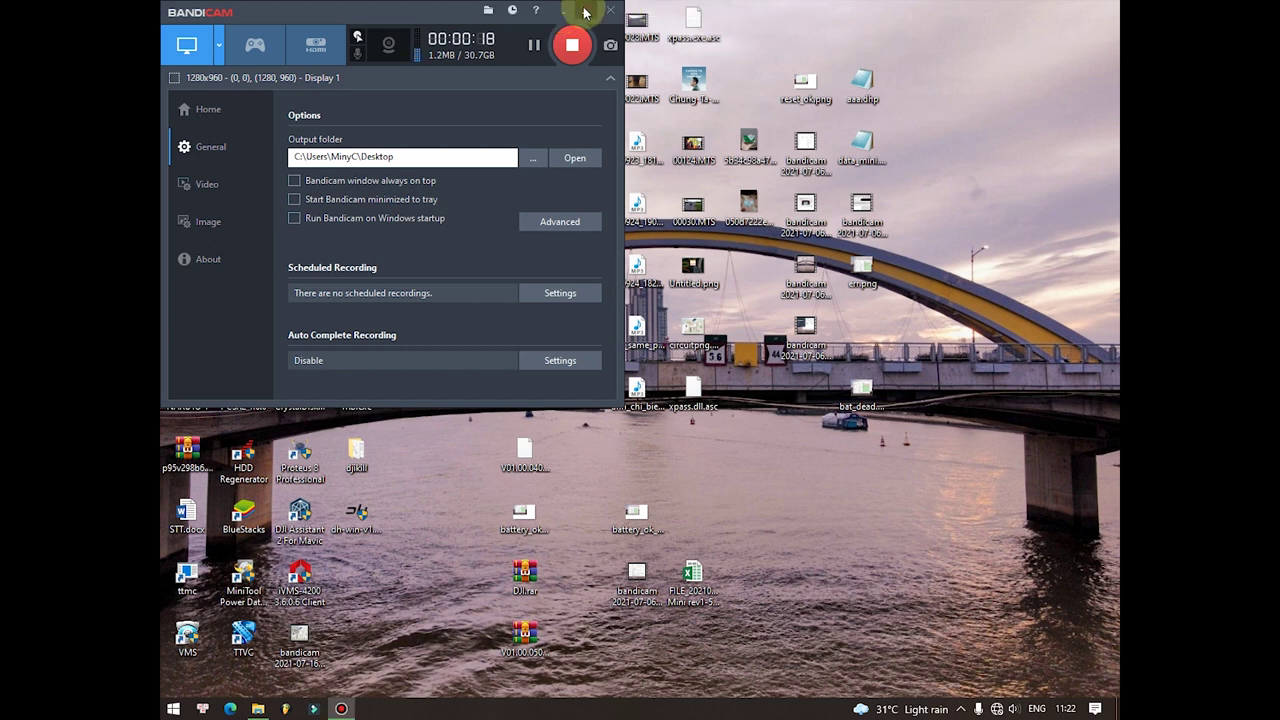
# Step: Minimize the Bandicam recorder while its full-screen recording keeps running
pyautogui.click(586, 12)
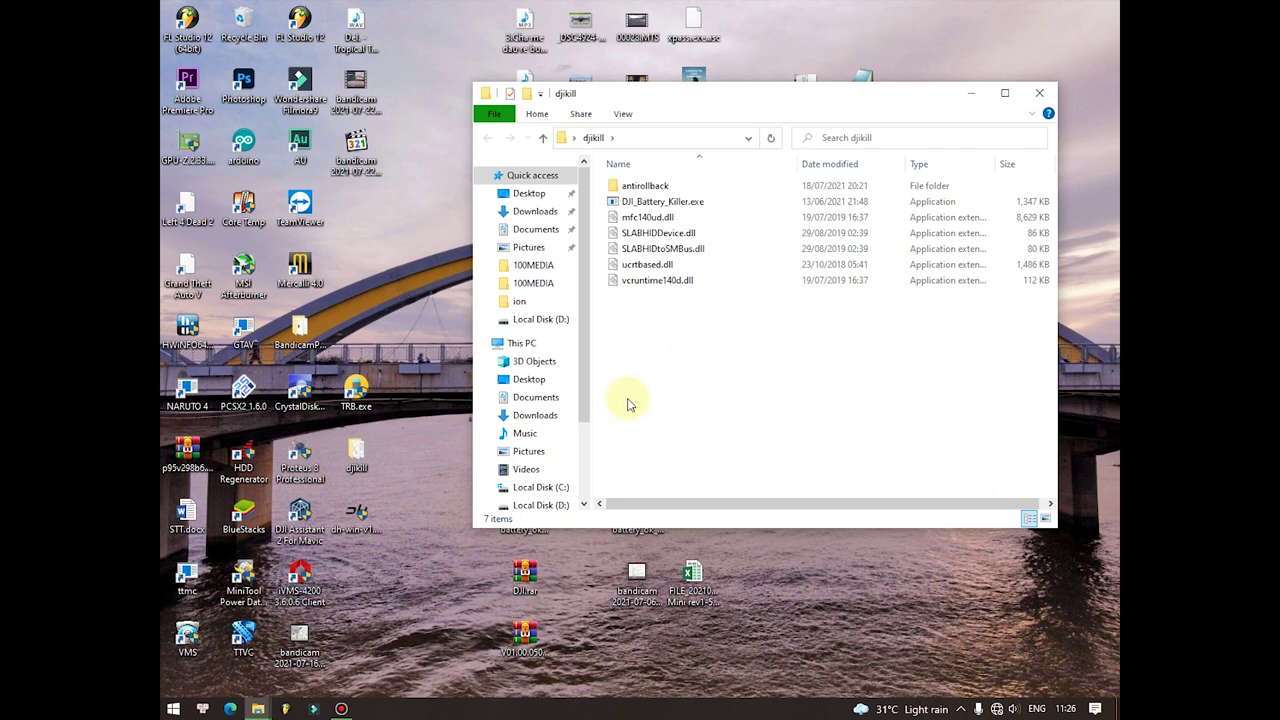
# Step: Launch Microsoft Edge from the taskbar over the djikill folder
pyautogui.click(231, 709)
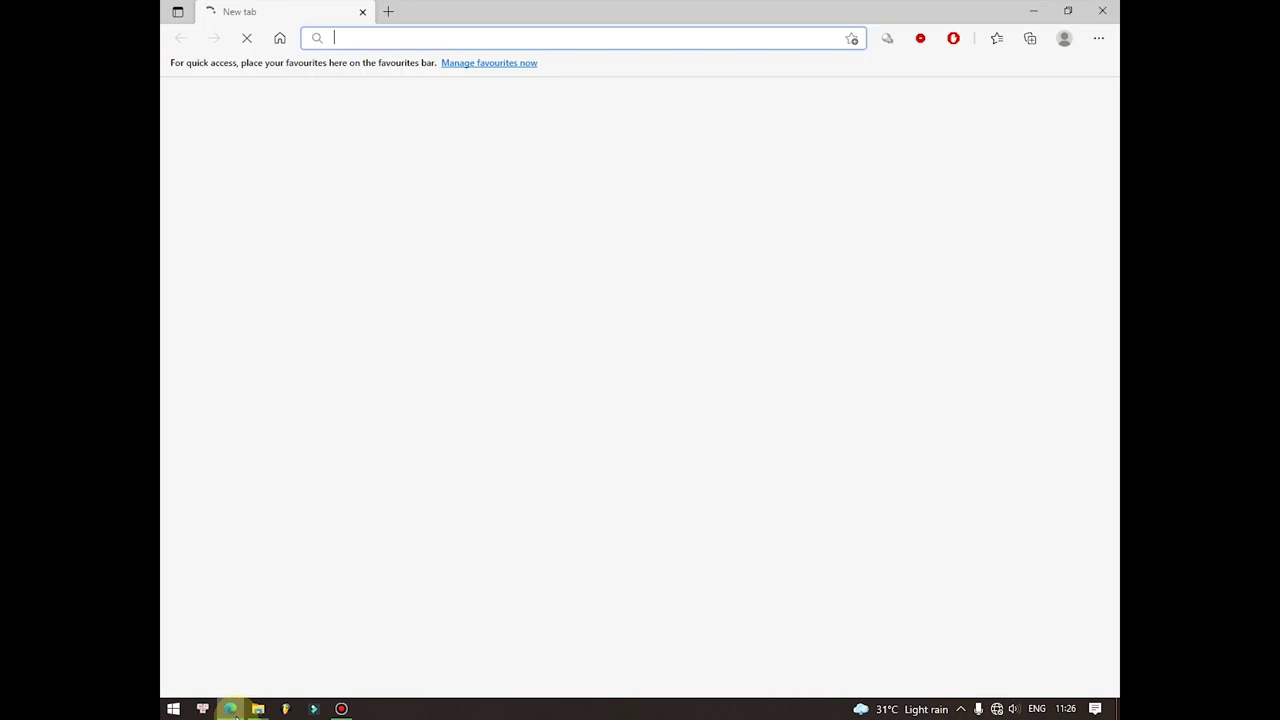
# Step: Run a Google search for ev2300 in Edge, then bring Bandicam forward
pyautogui.write('ev')
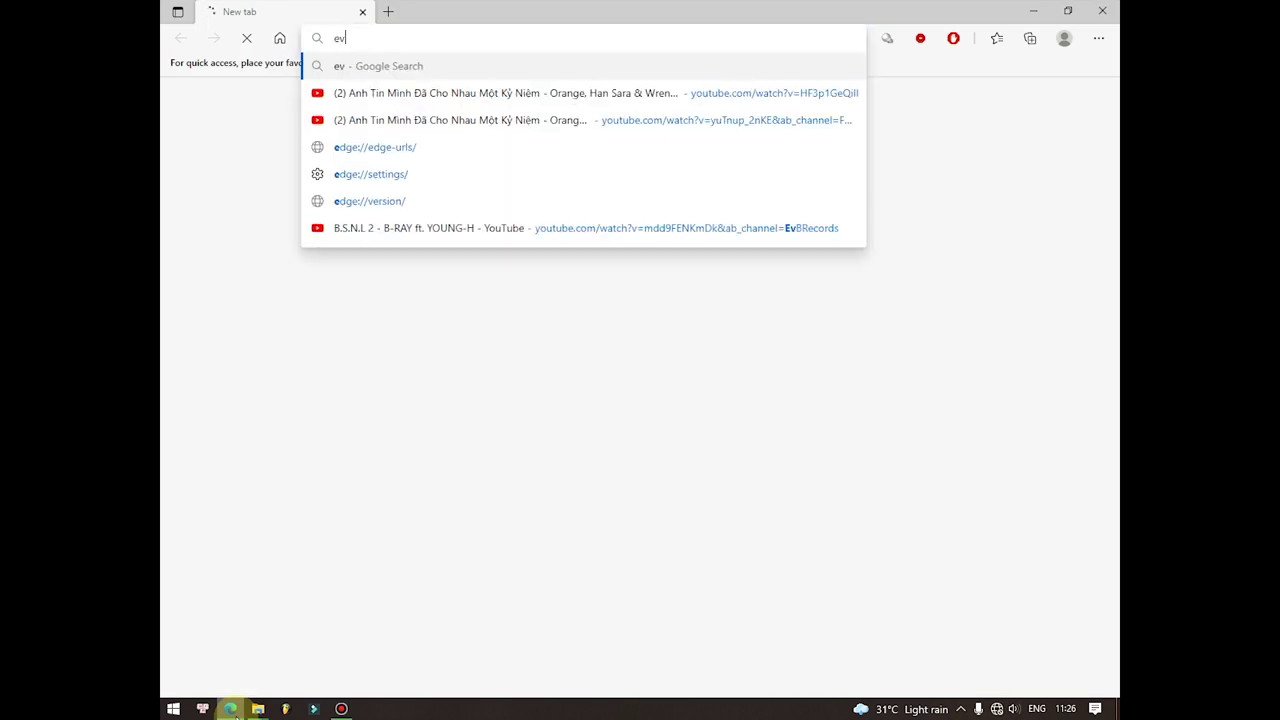
pyautogui.write('2300')
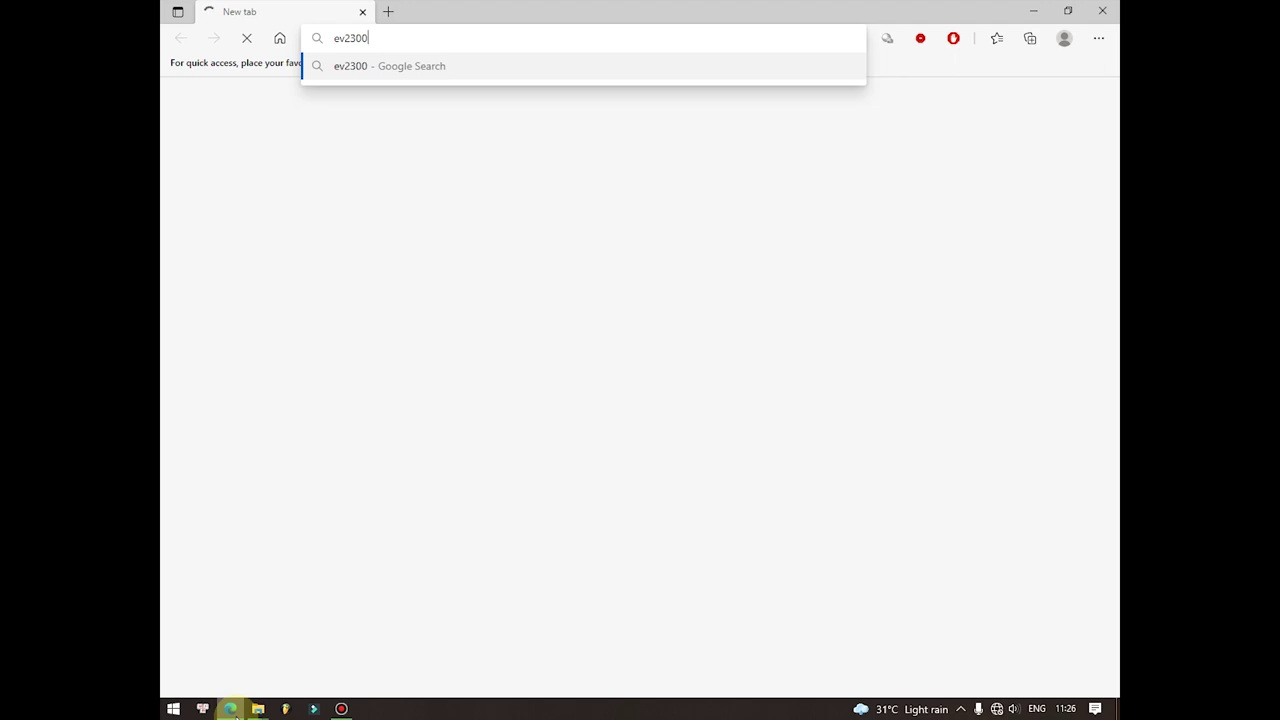
pyautogui.press('Return')
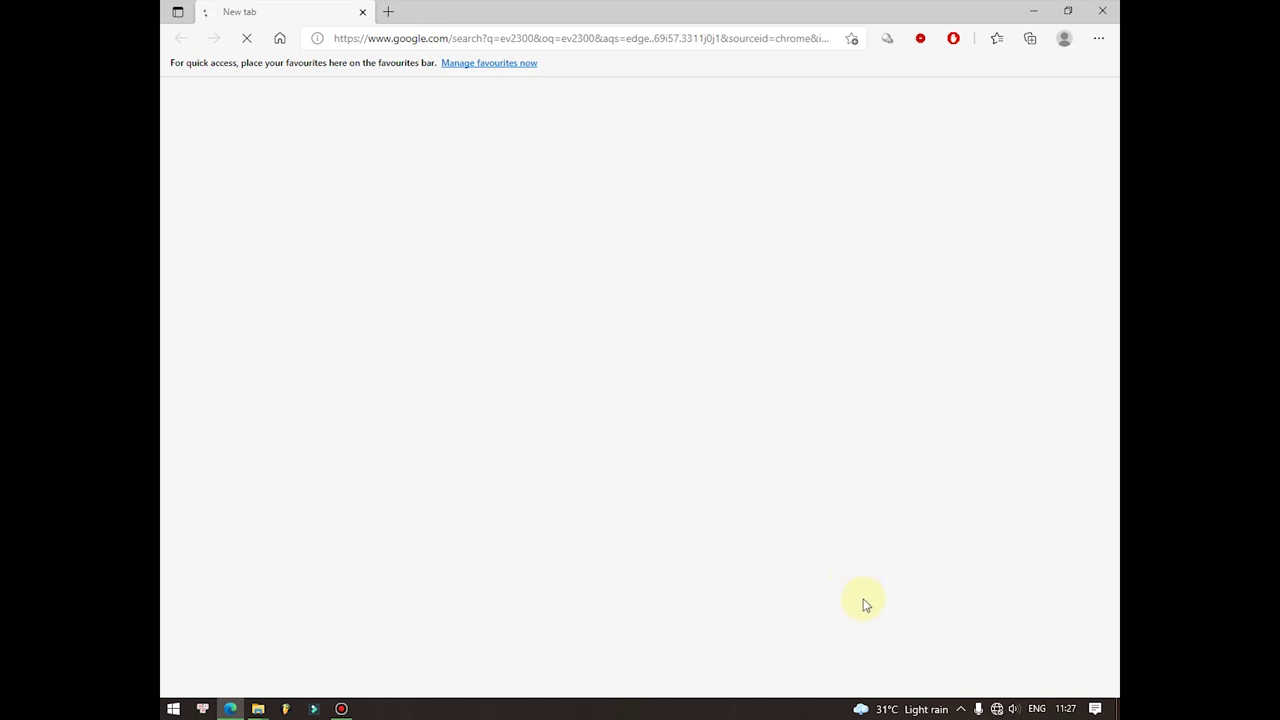
pyautogui.click(341, 706)
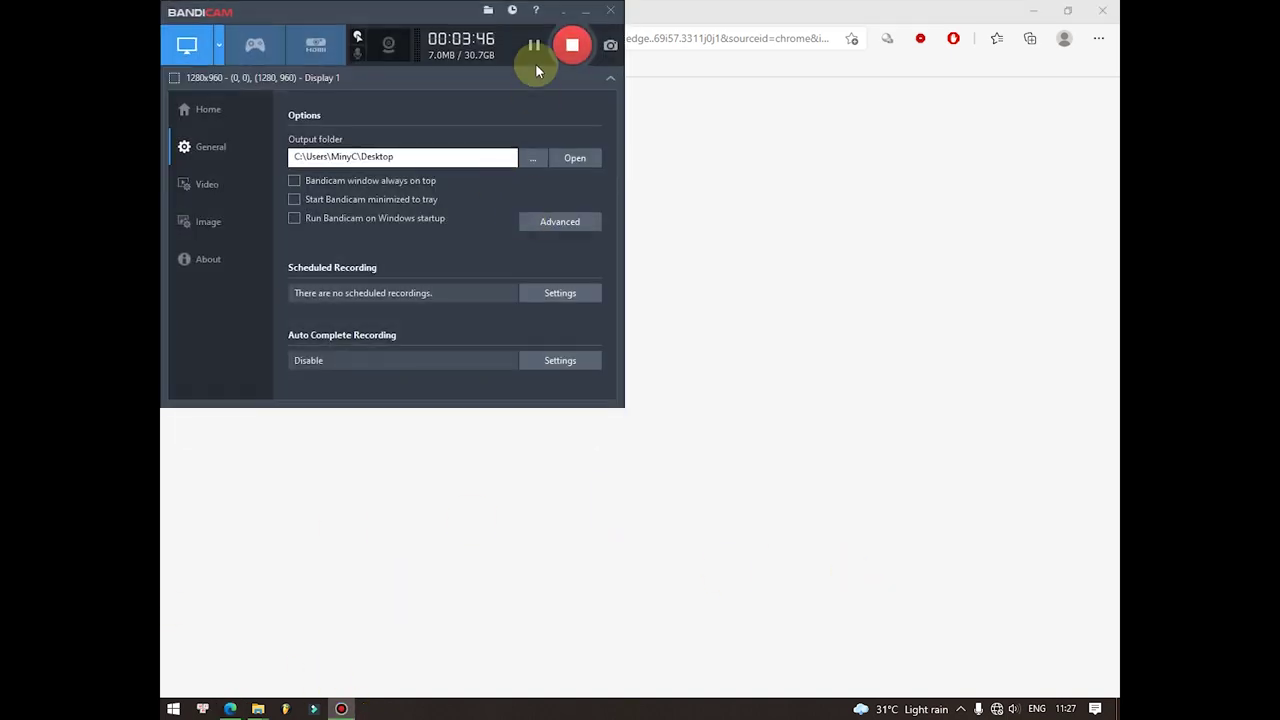
# Step: Resume recording, hide Bandicam, and open the AliExpress EV2300 HPA002 listing in a new tab
pyautogui.click(533, 45)
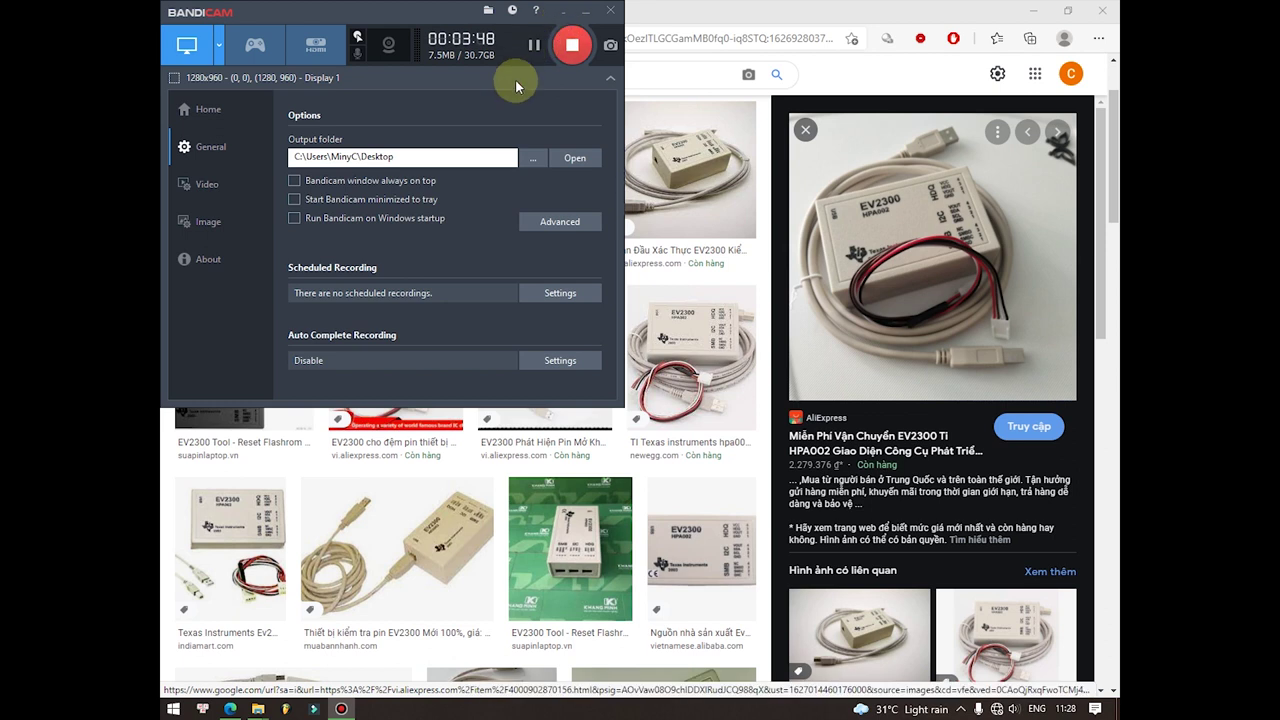
pyautogui.click(587, 10)
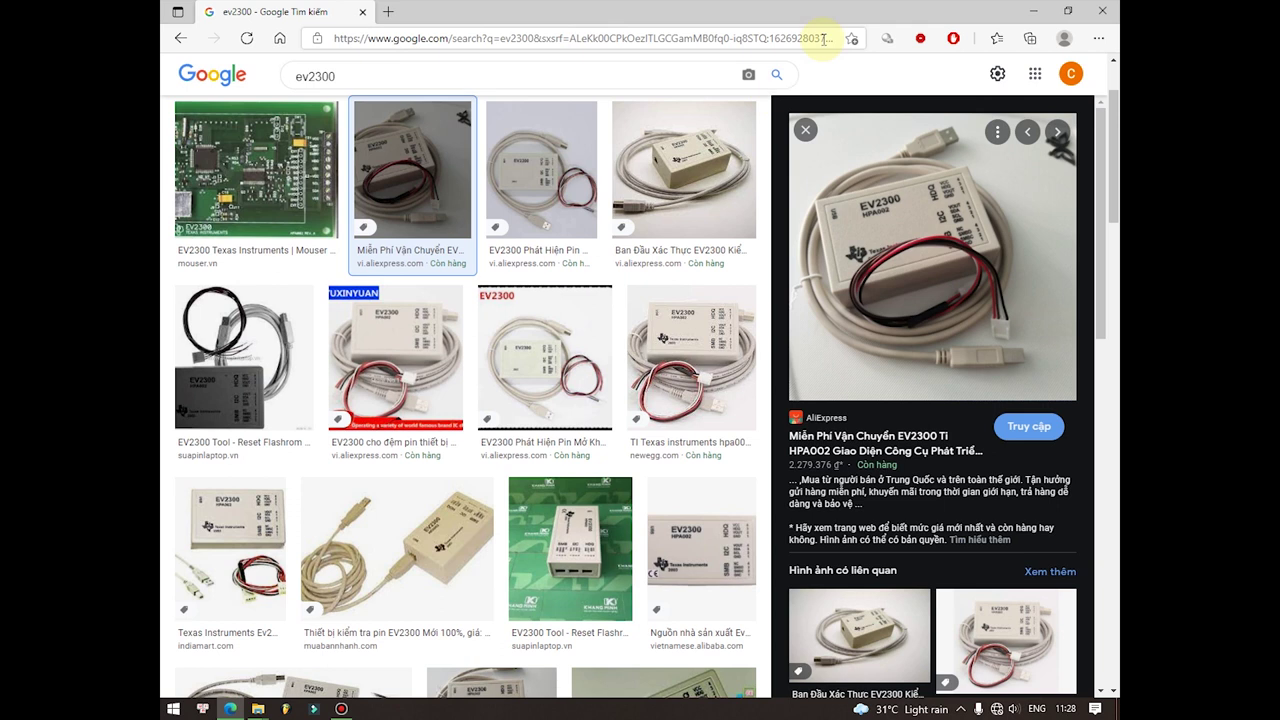
pyautogui.click(857, 436)
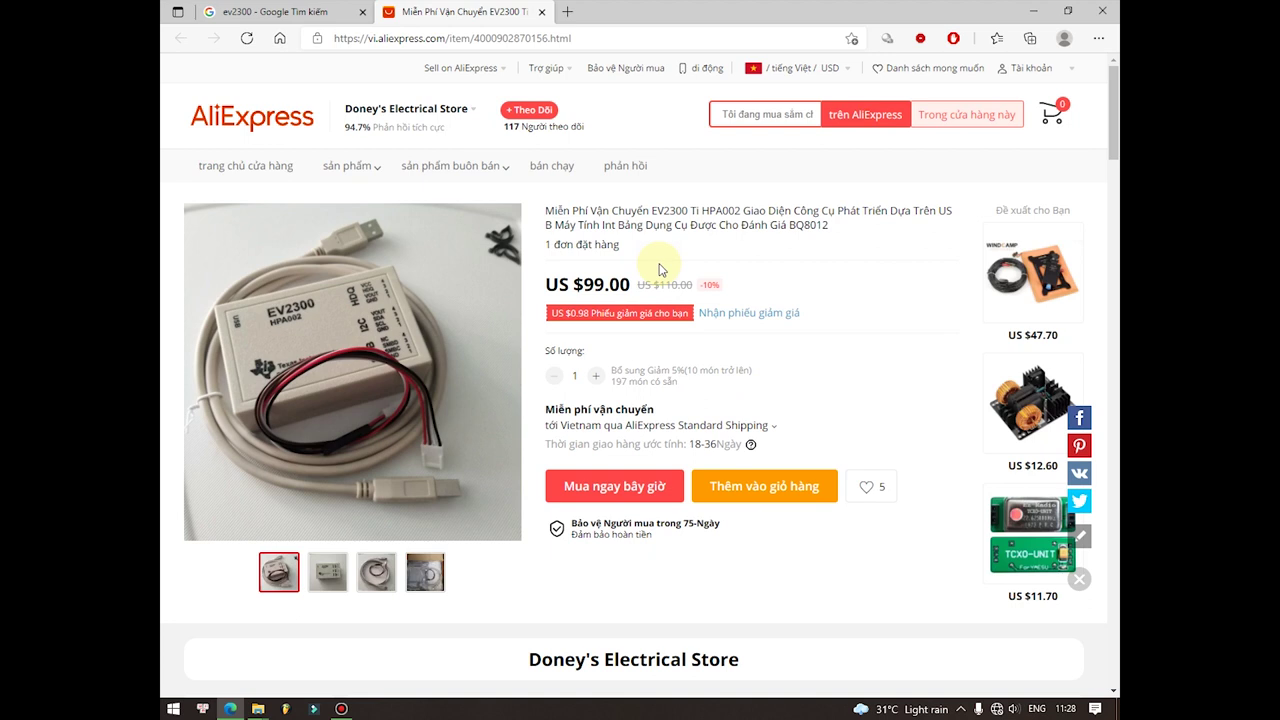
pyautogui.scroll(-5, 655, 268)
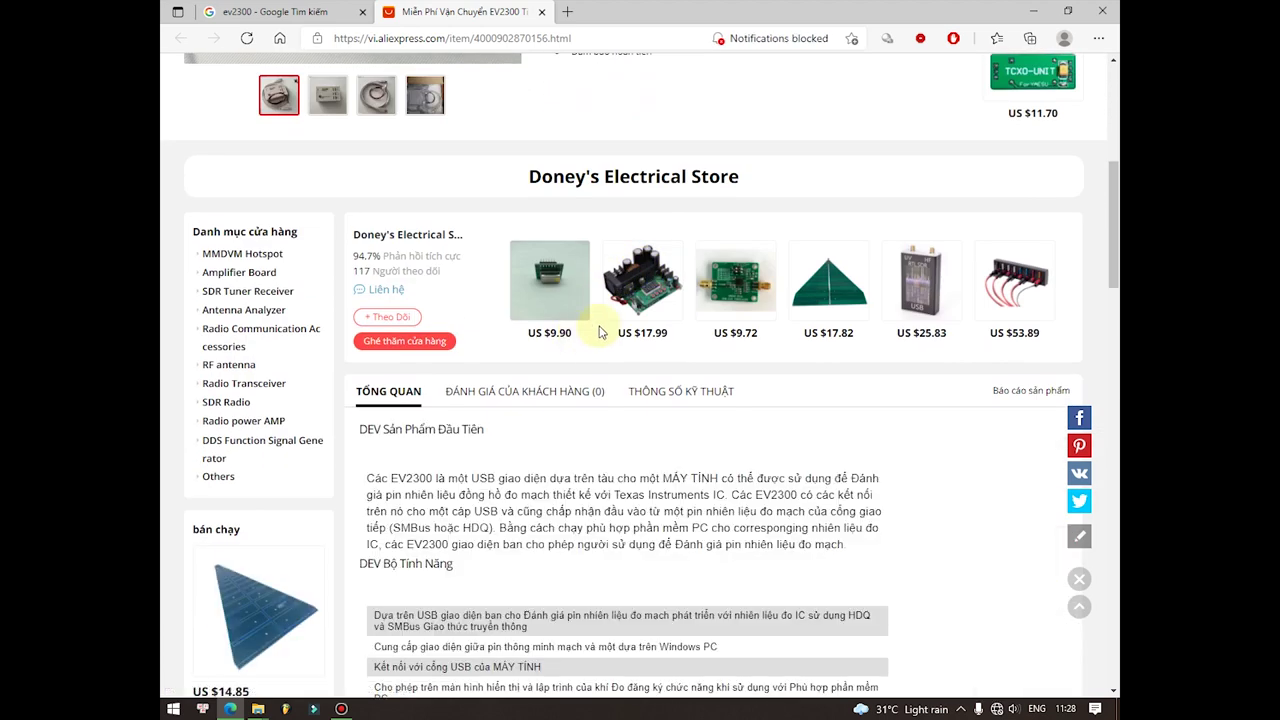
pyautogui.scroll(5, 572, 331)
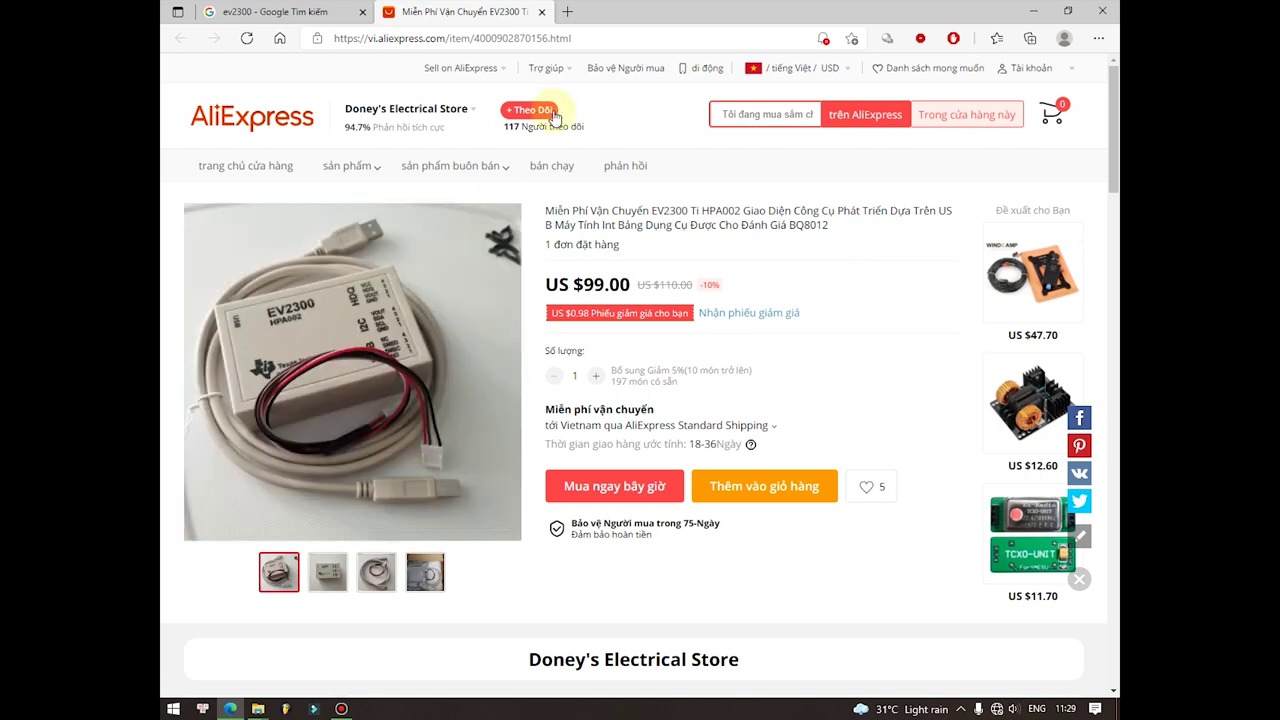
# Step: Back on the Google tab, replace the ev2300 query with cp2112 and search images
pyautogui.click(289, 11)
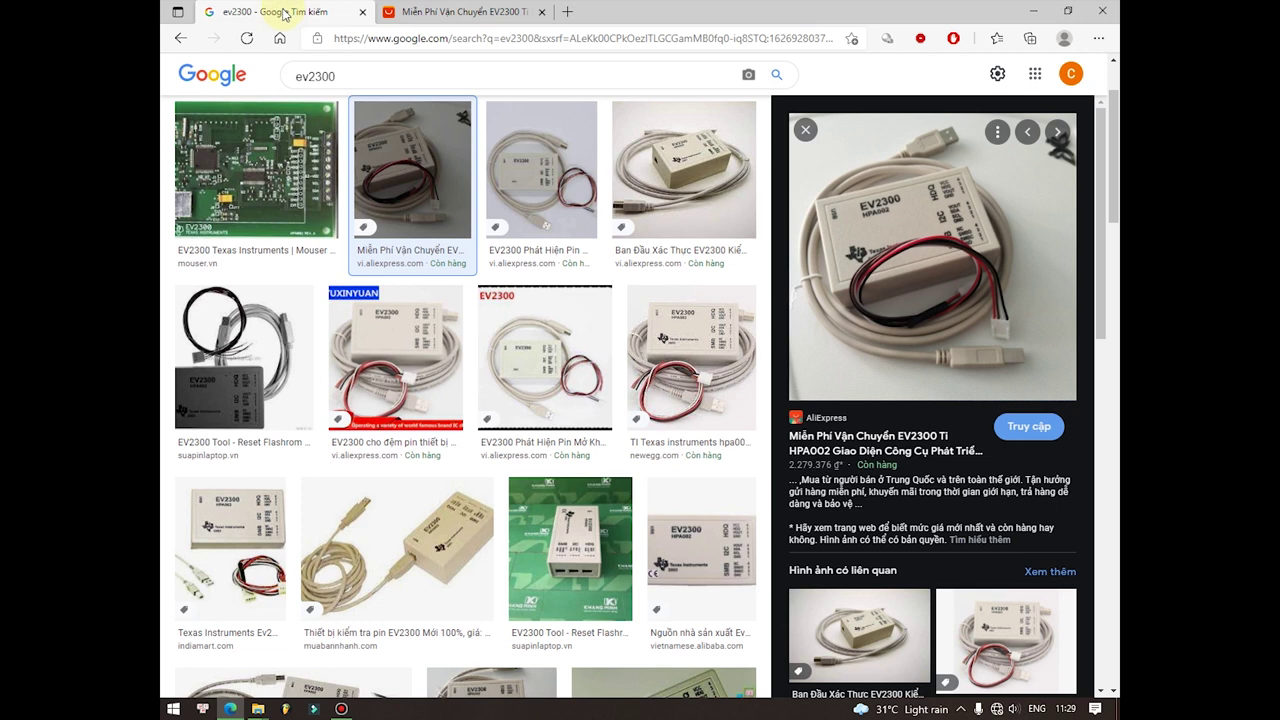
pyautogui.scroll(2, 360, 130)
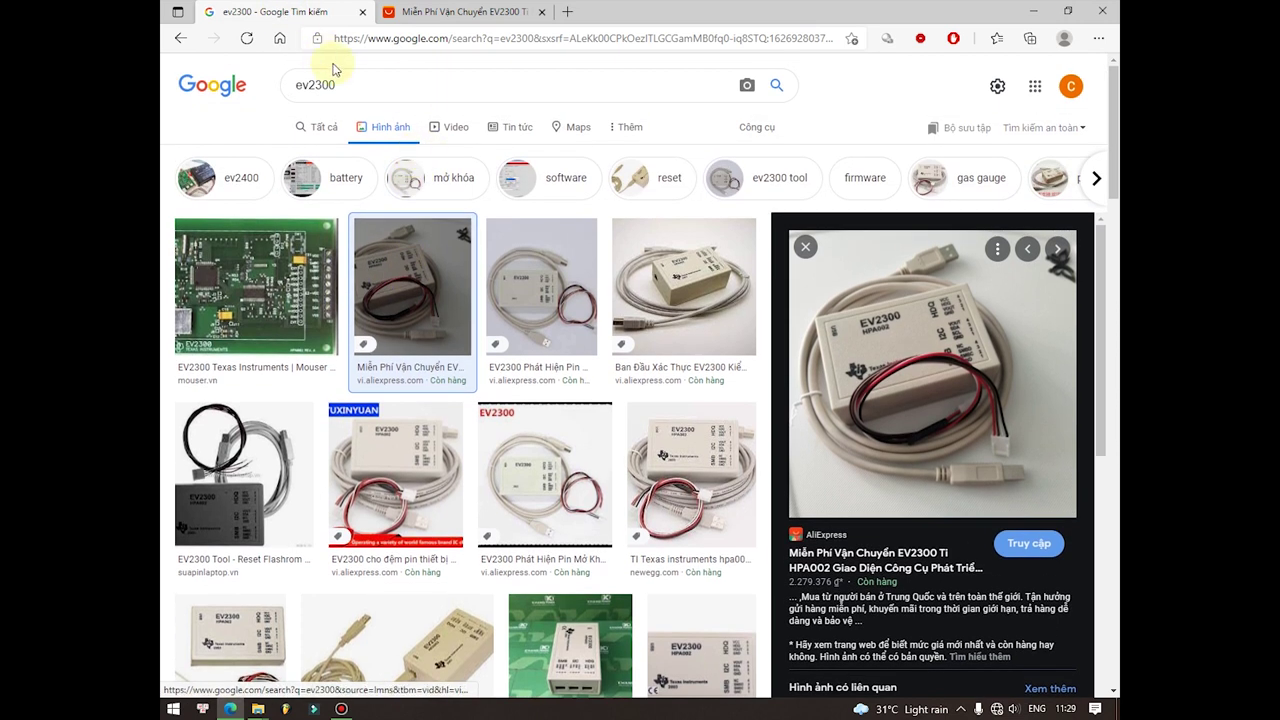
pyautogui.click(398, 87)
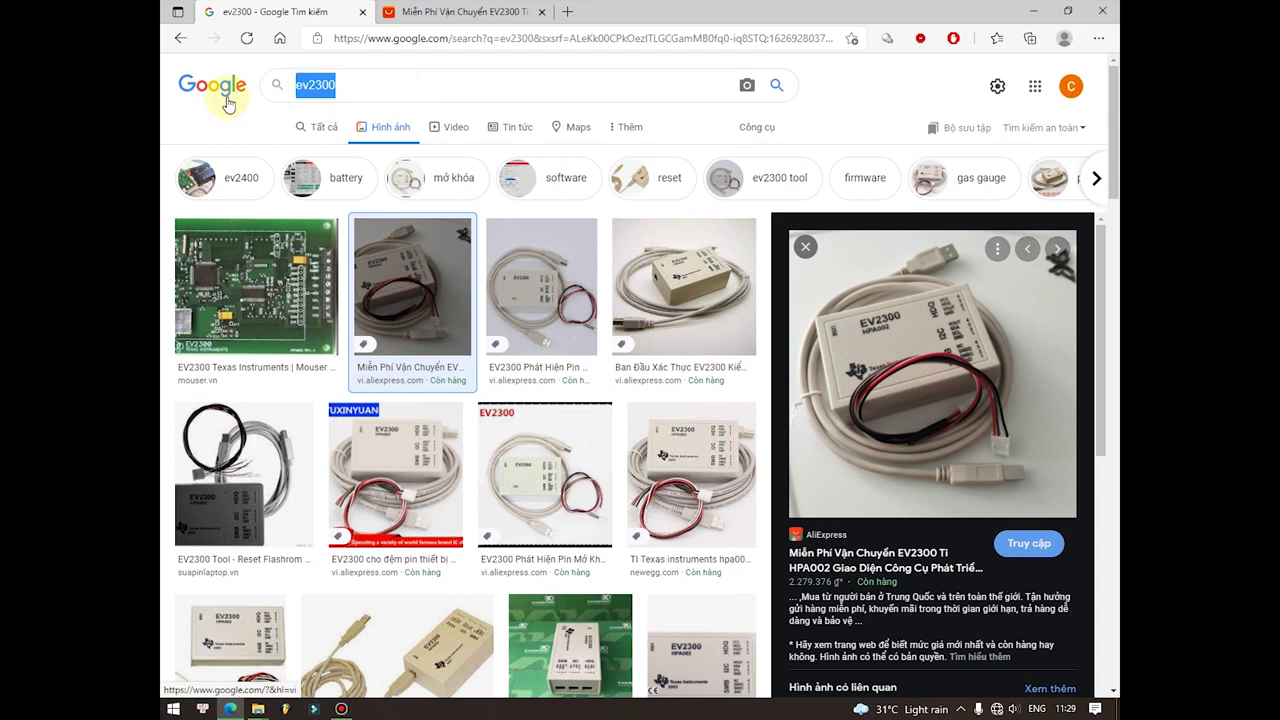
pyautogui.write('cp2112')
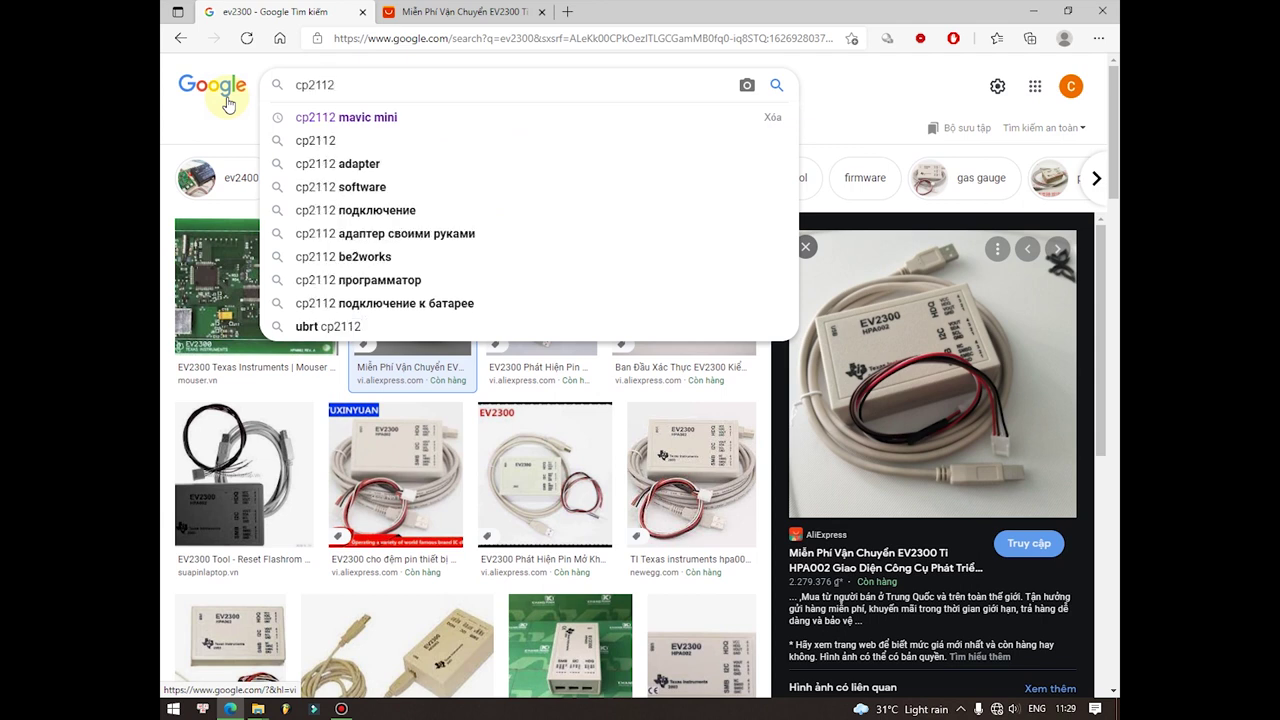
pyautogui.press('Return')
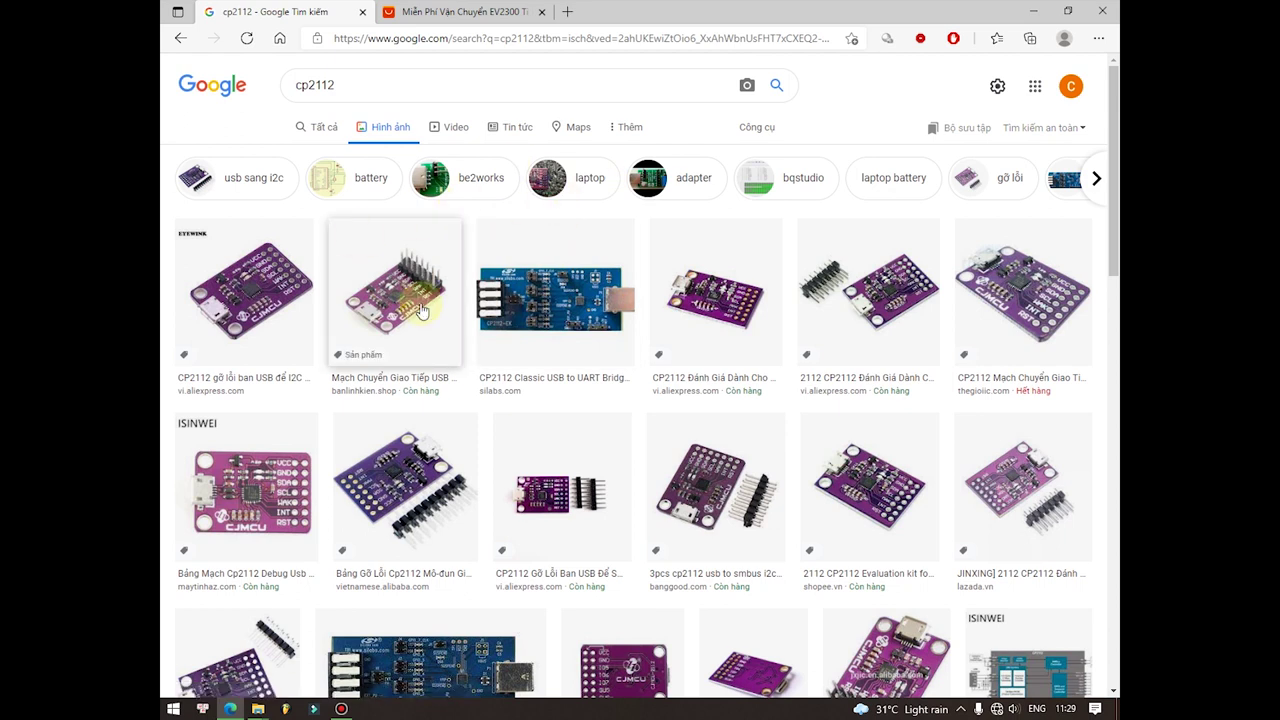
# Step: Preview cp2112 image results and open the Shopee 2112 CP2112 Evaluation kit listing
pyautogui.click(260, 295)
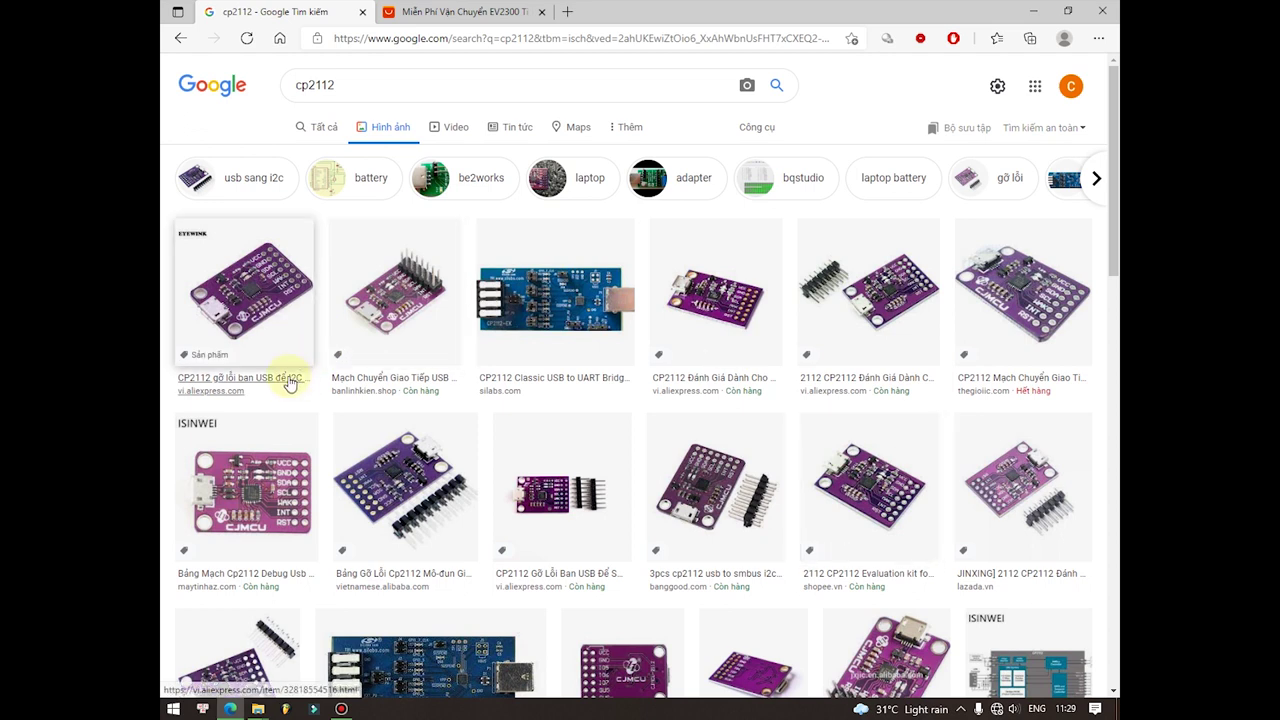
pyautogui.click(393, 313)
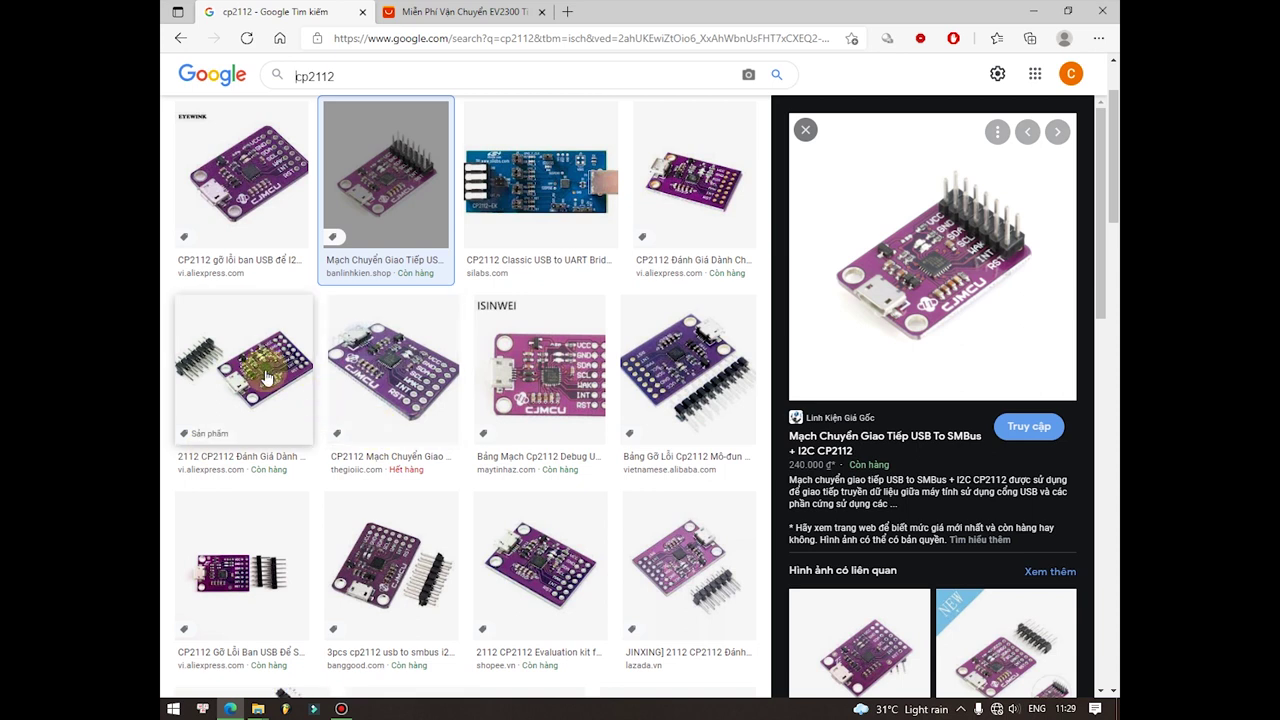
pyautogui.scroll(-2, 391, 491)
pyautogui.click(522, 376)
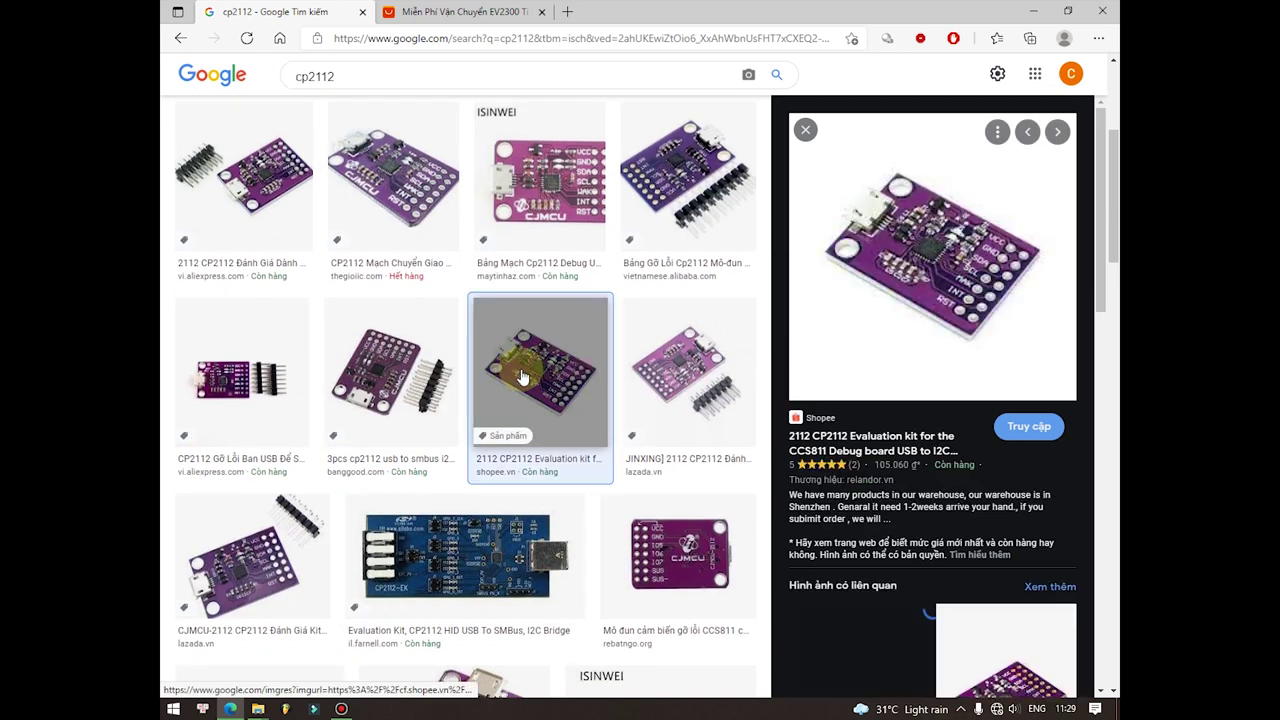
pyautogui.click(895, 442)
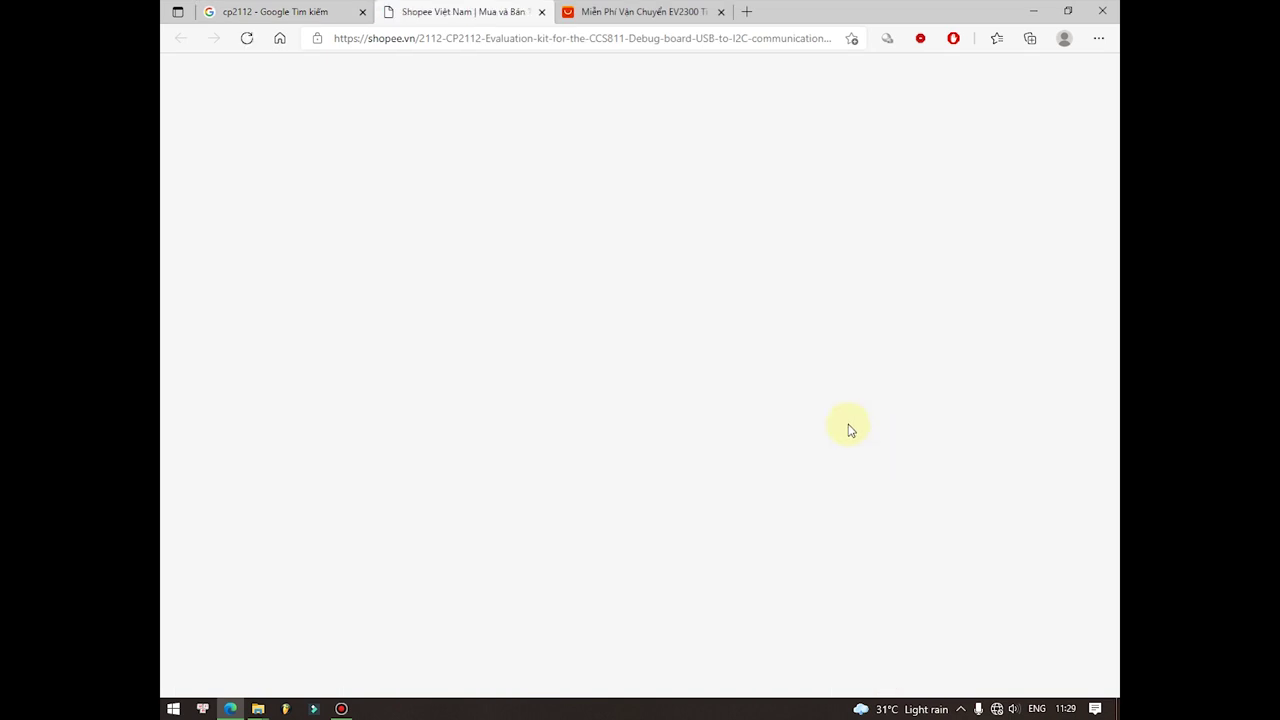
# Step: Close the AliExpress EV2300 tab and look over the Shopee CP2112 kit listing
pyautogui.click(721, 12)
pyautogui.moveTo(611, 209); pyautogui.dragTo(704, 215)
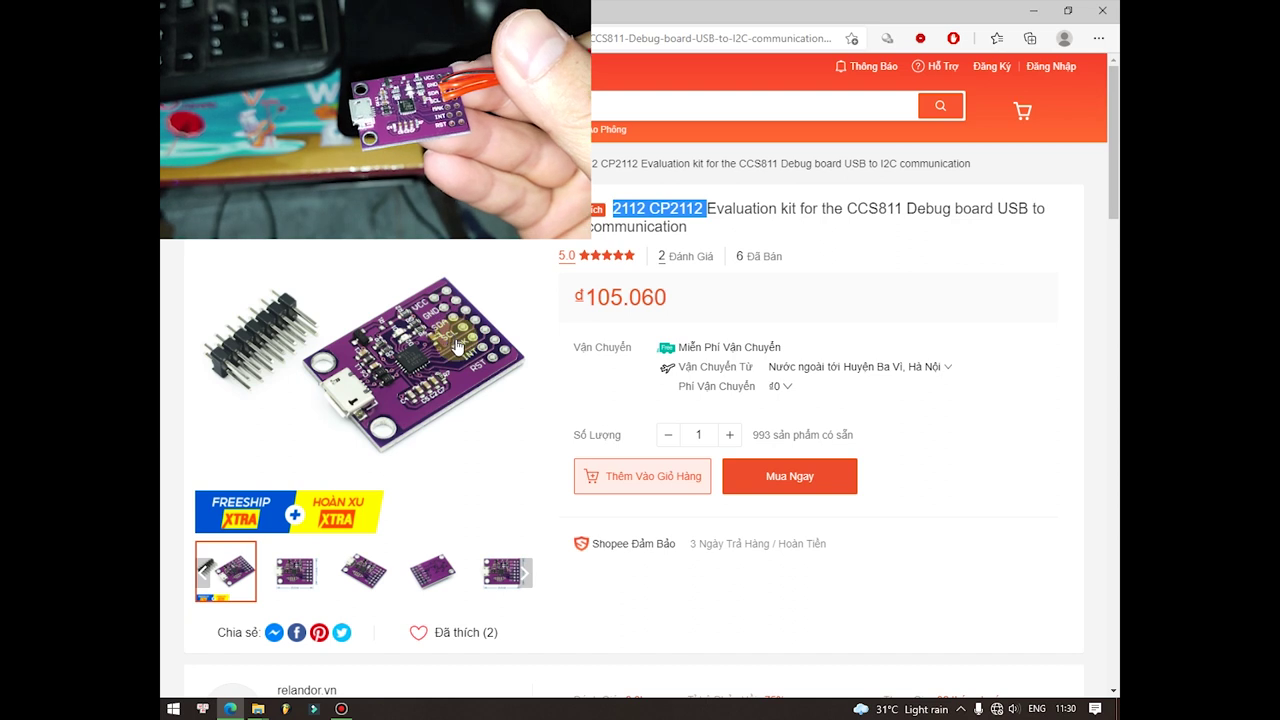
pyautogui.scroll(-3, 440, 320)
pyautogui.scroll(3, 465, 345)
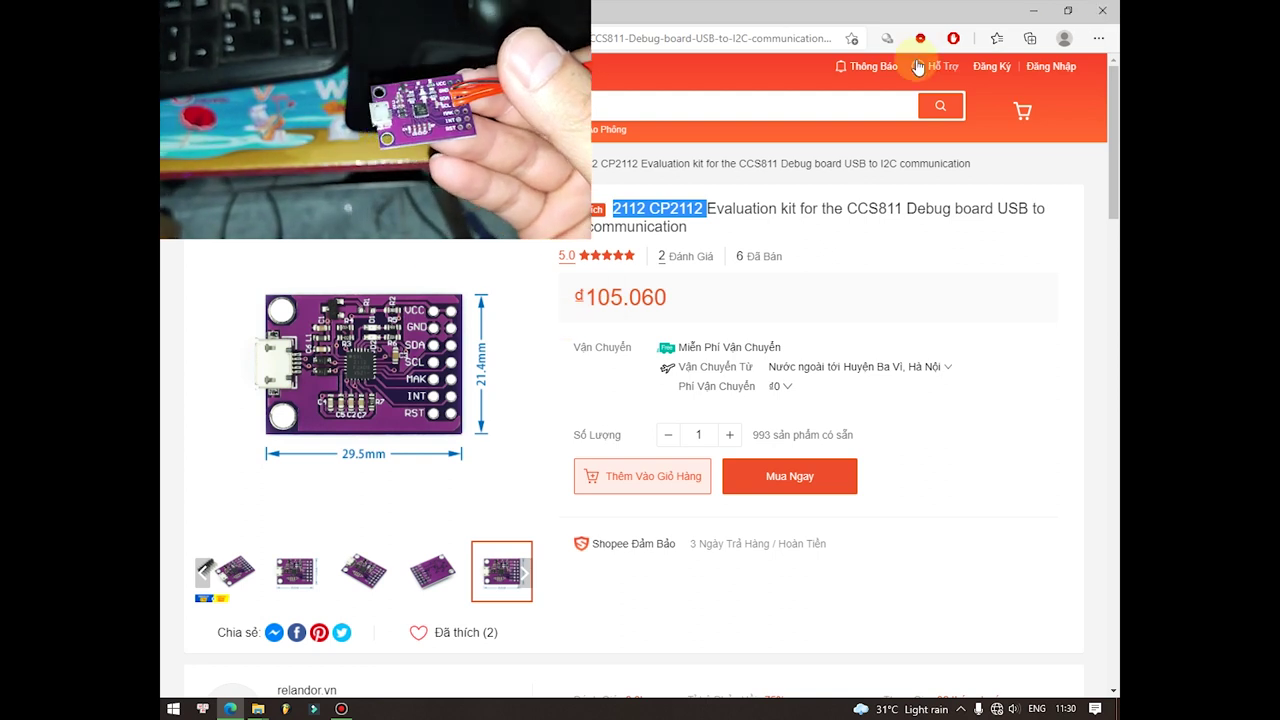
# Step: Launch DJI_Battery_Killer.exe from the djikill folder and show its Mavic 2 pro/zoom pinout help
pyautogui.click(1041, 11)
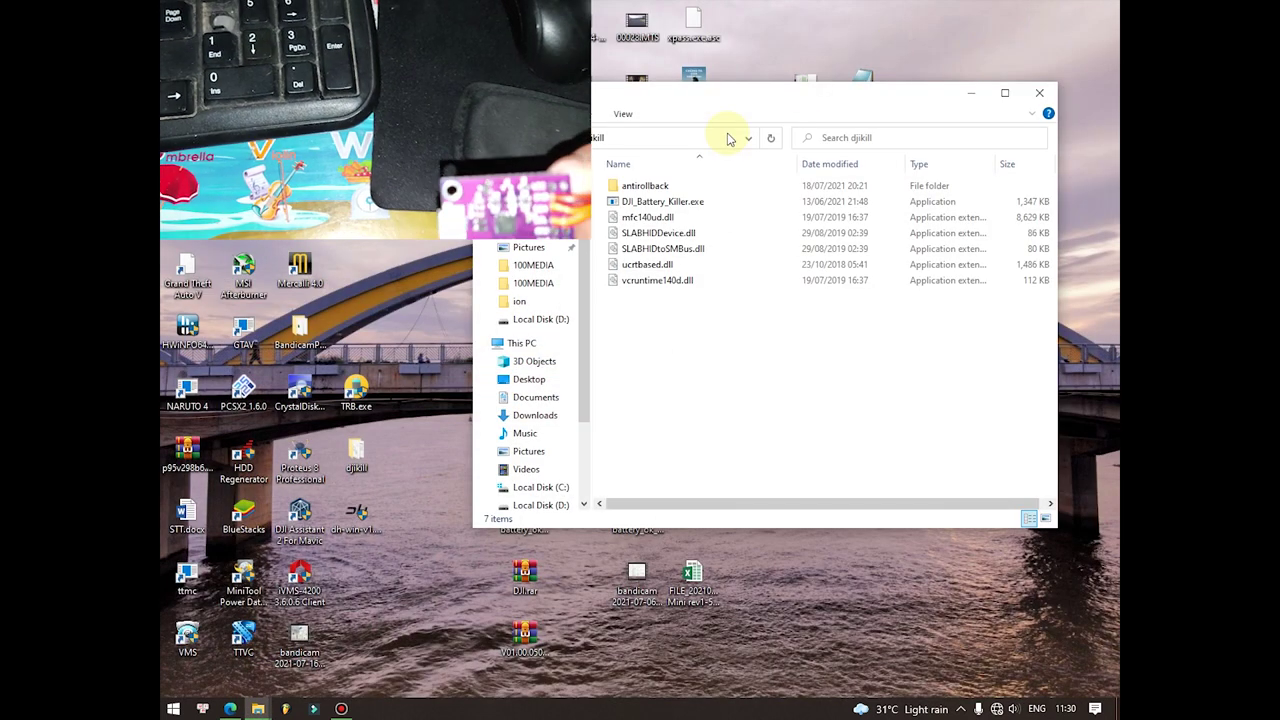
pyautogui.doubleClick(641, 204)
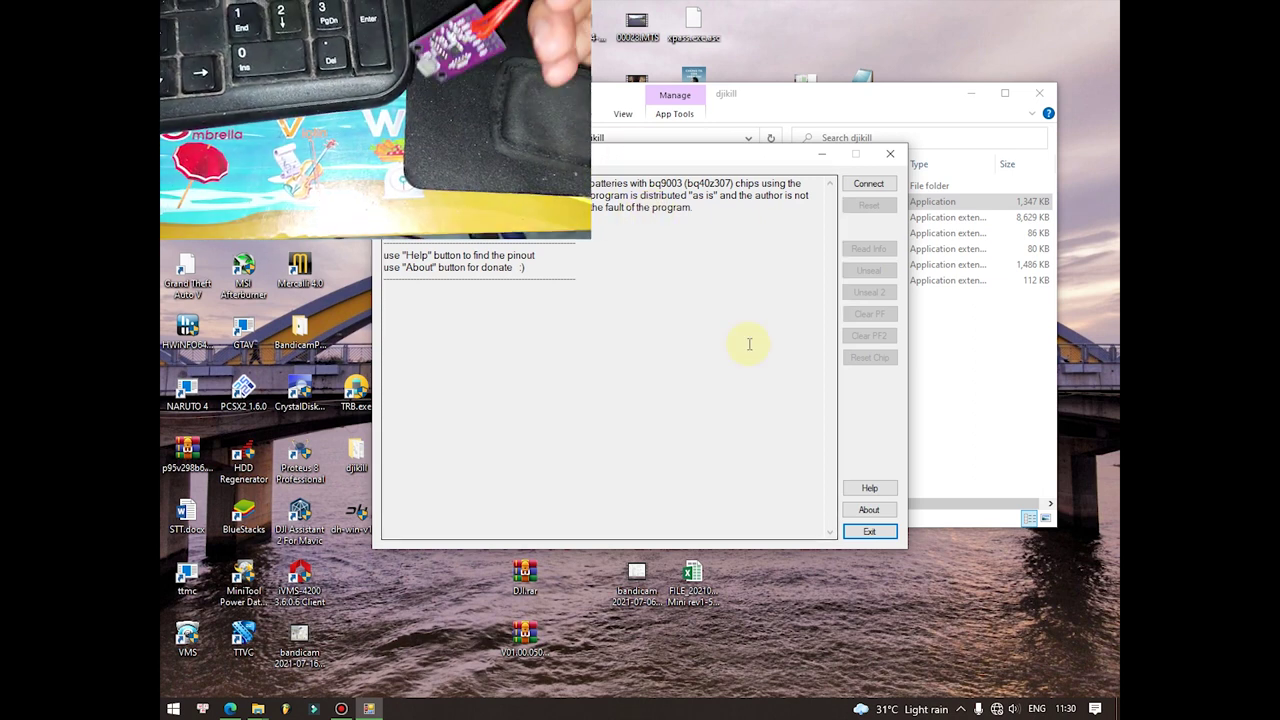
pyautogui.click(871, 489)
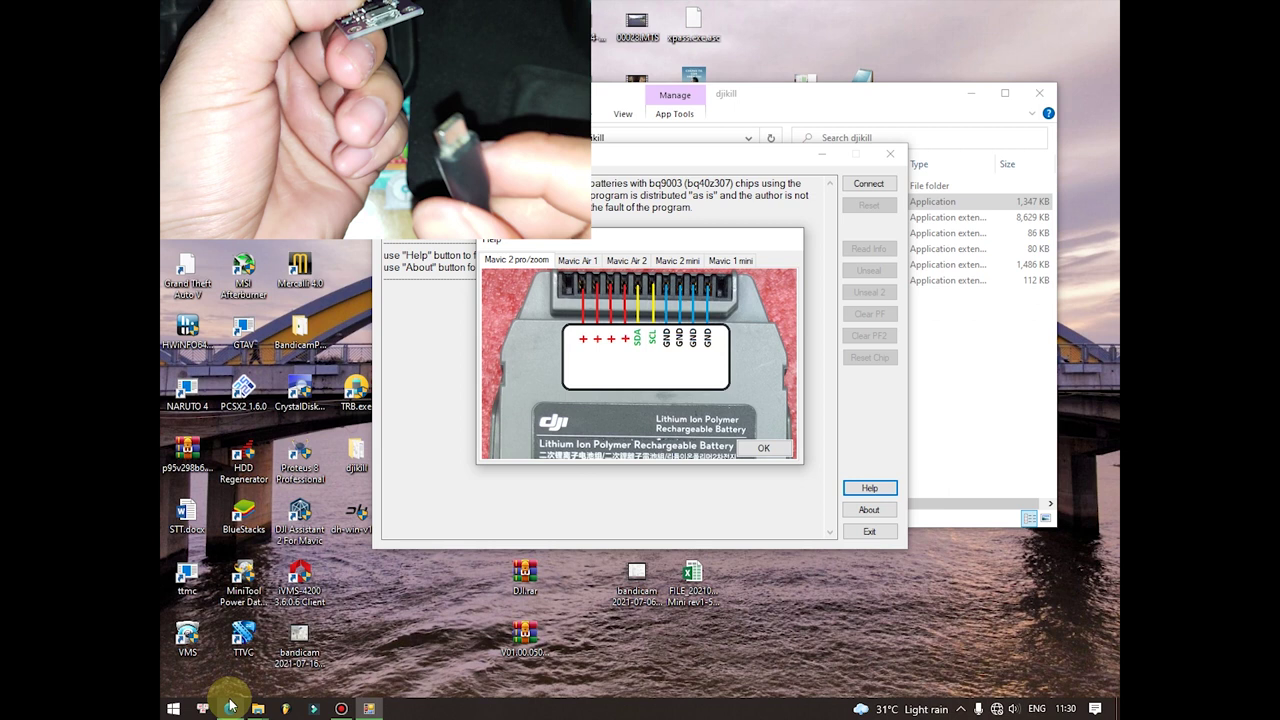
# Step: View the first Shopee CP2112 kit photo, then return to the battery tool's pinout help
pyautogui.click(230, 708)
pyautogui.click(226, 571)
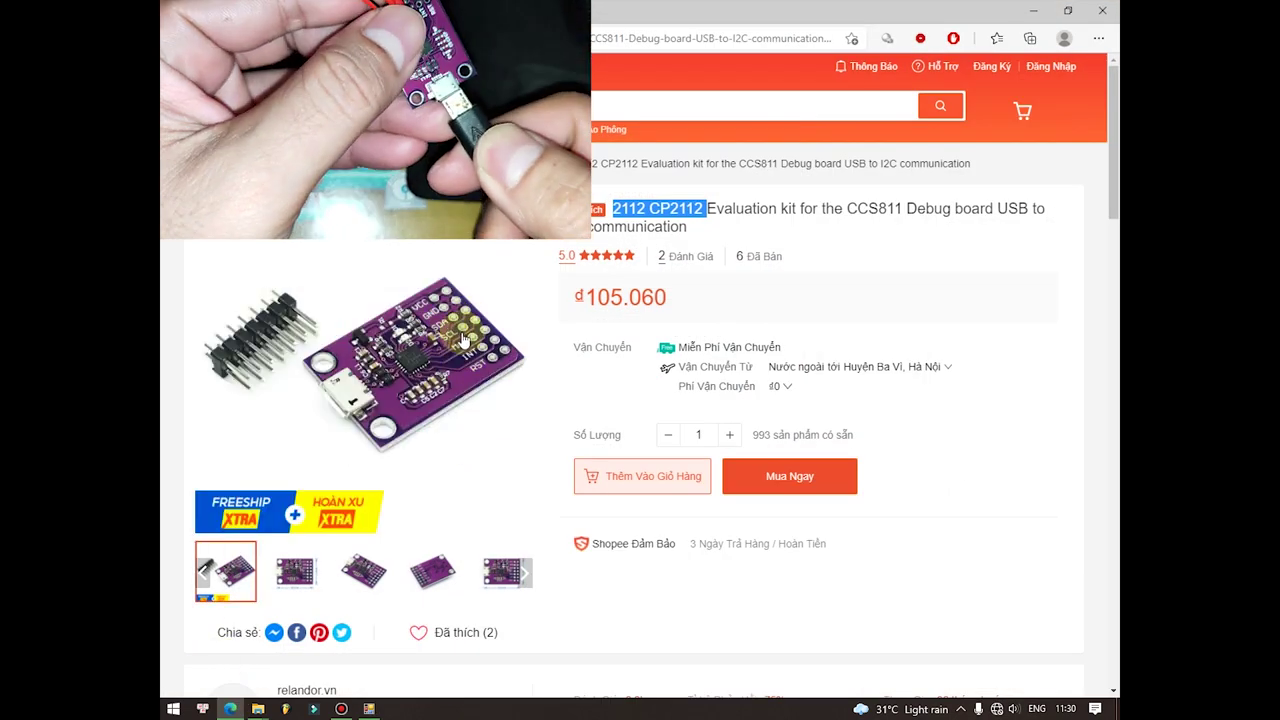
pyautogui.click(370, 709)
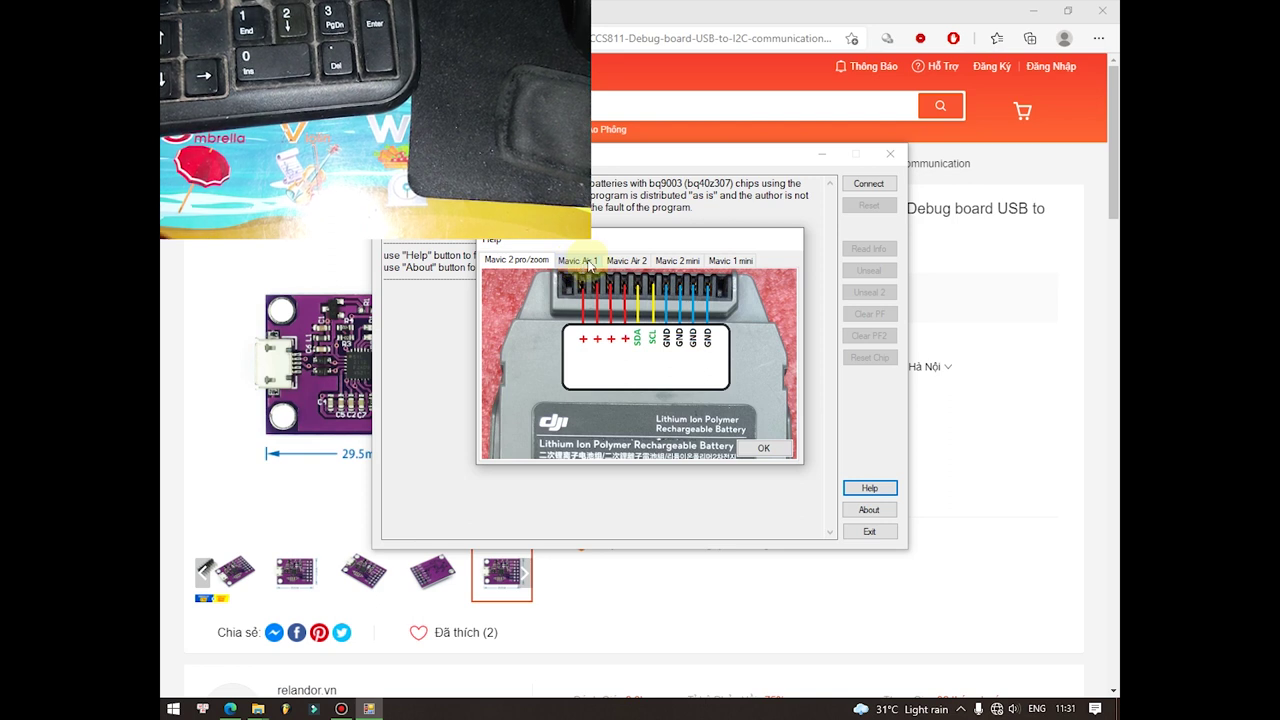
# Step: Review the Mavic Air 1, Air 2, 2 mini and 1 mini pinouts, then close Help
pyautogui.click(592, 262)
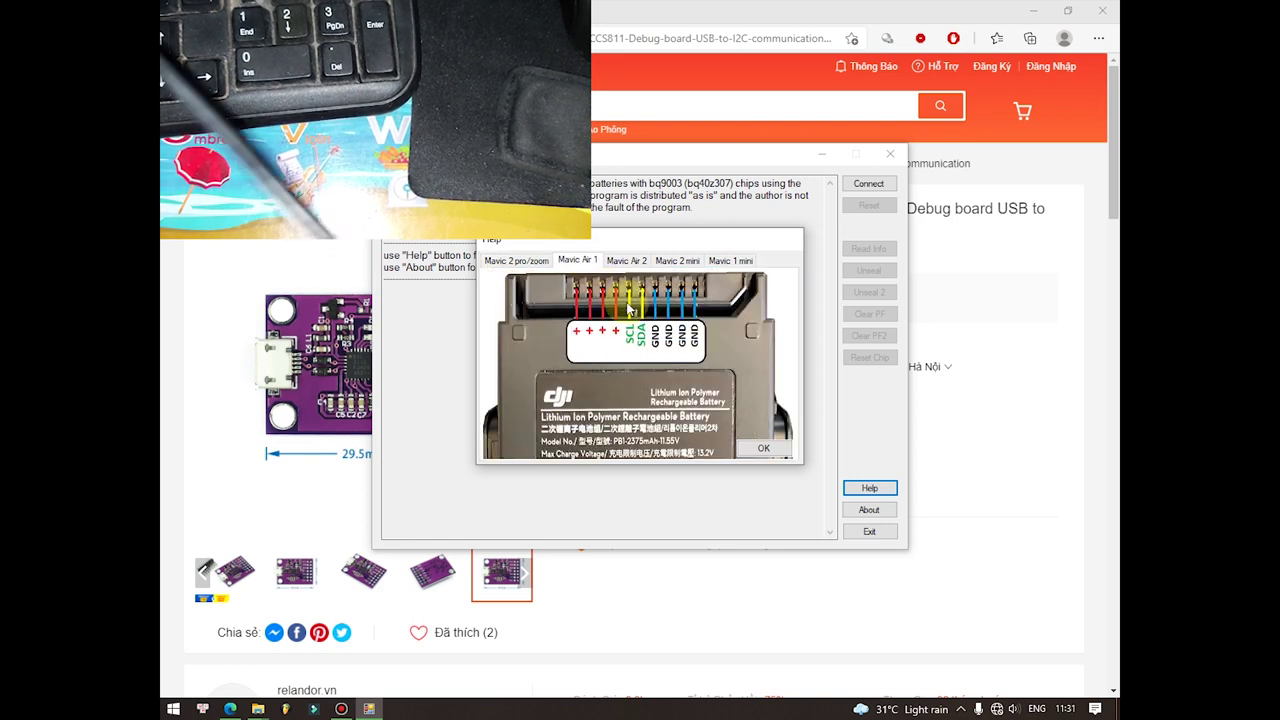
pyautogui.click(626, 261)
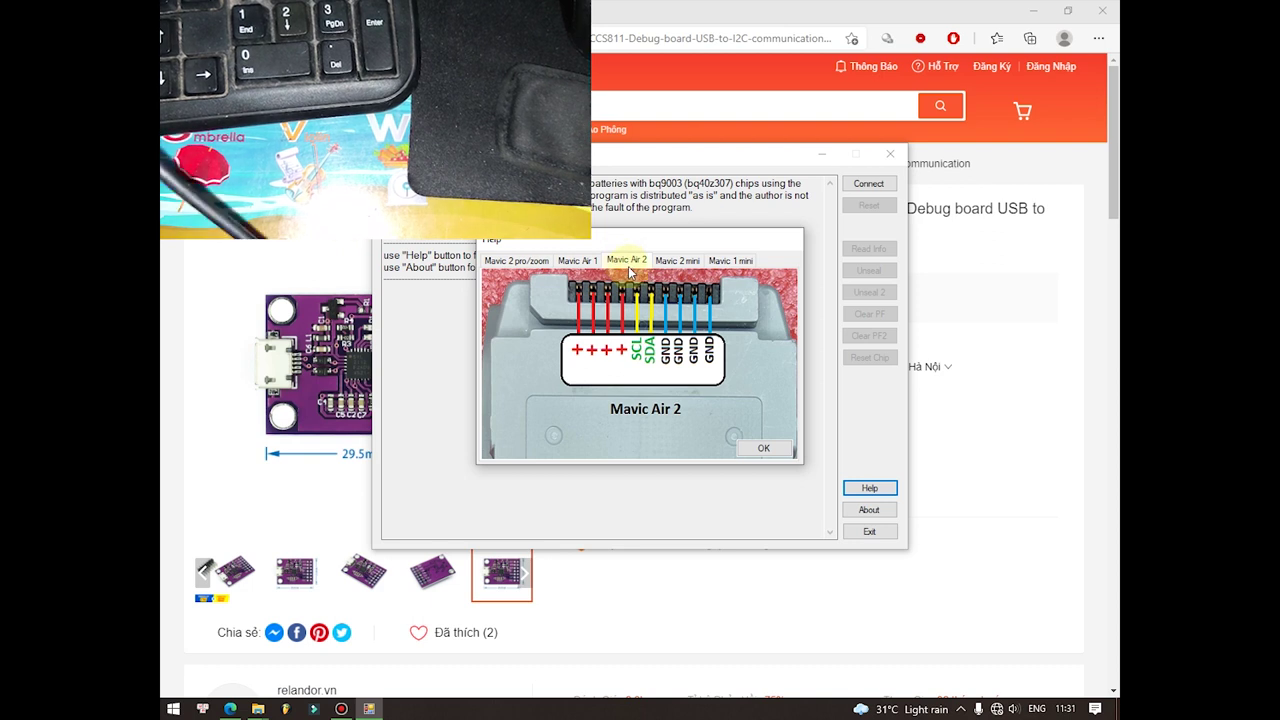
pyautogui.click(690, 265)
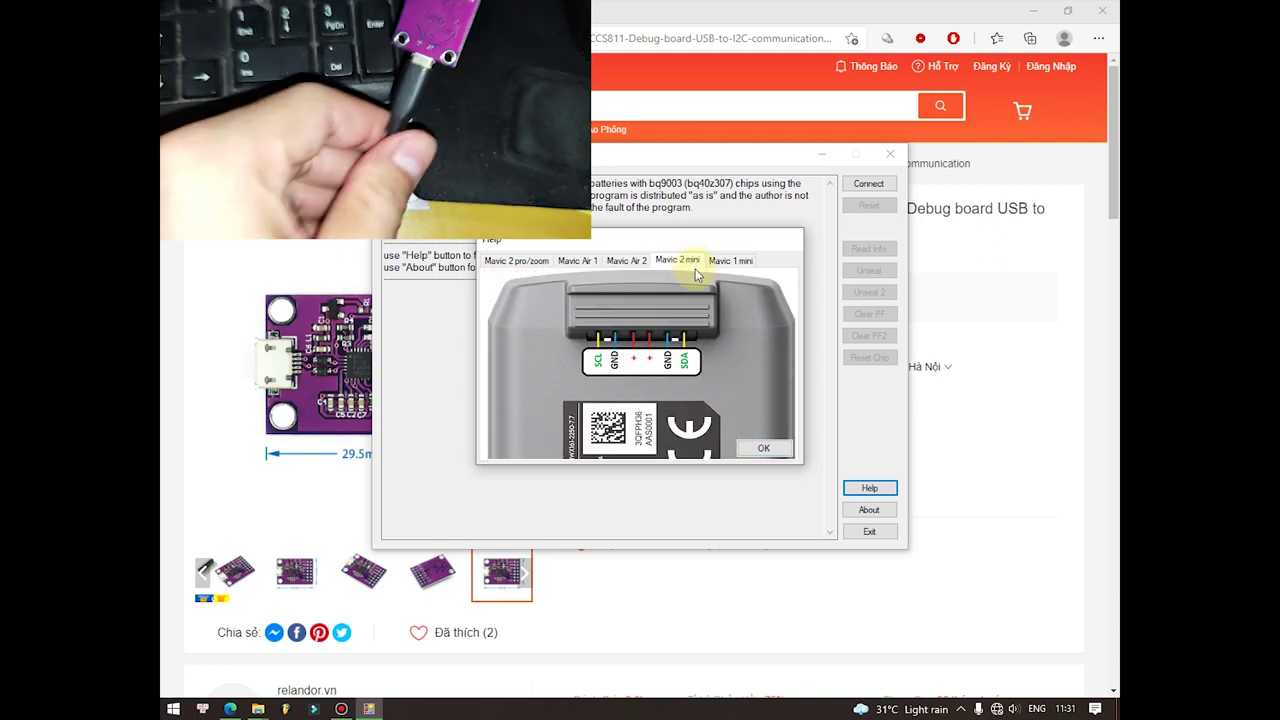
pyautogui.click(745, 266)
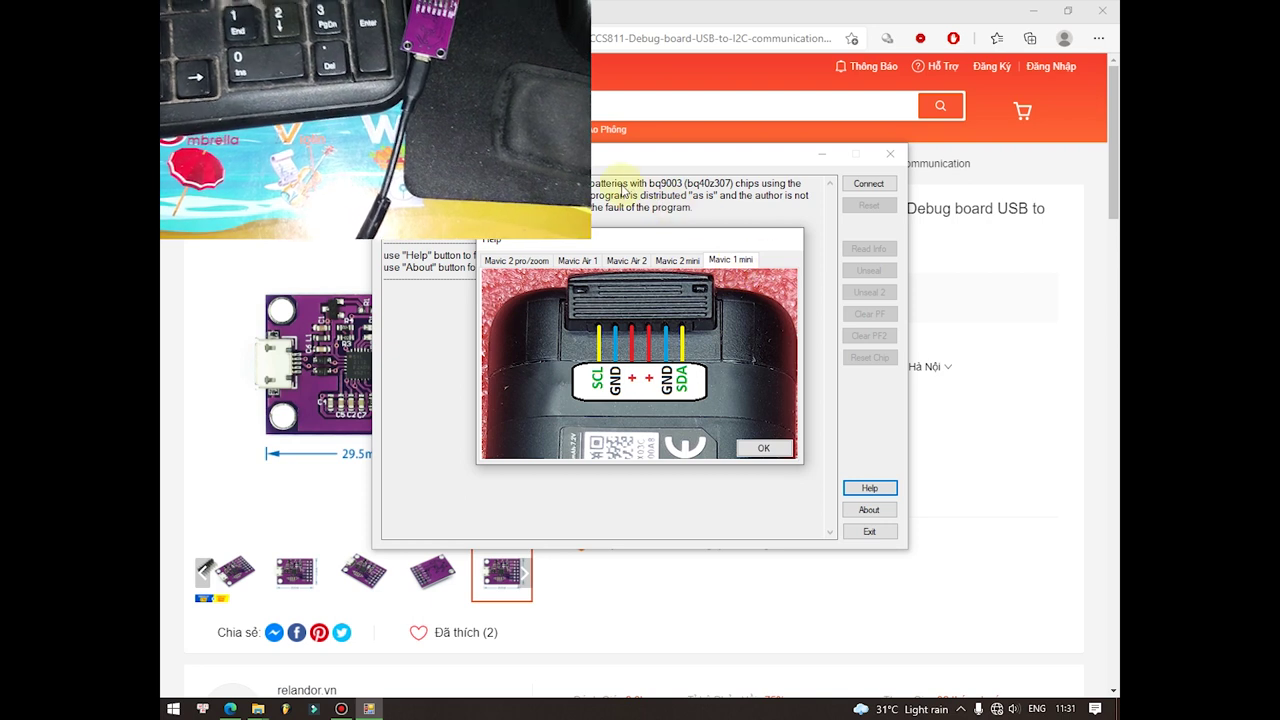
pyautogui.click(760, 449)
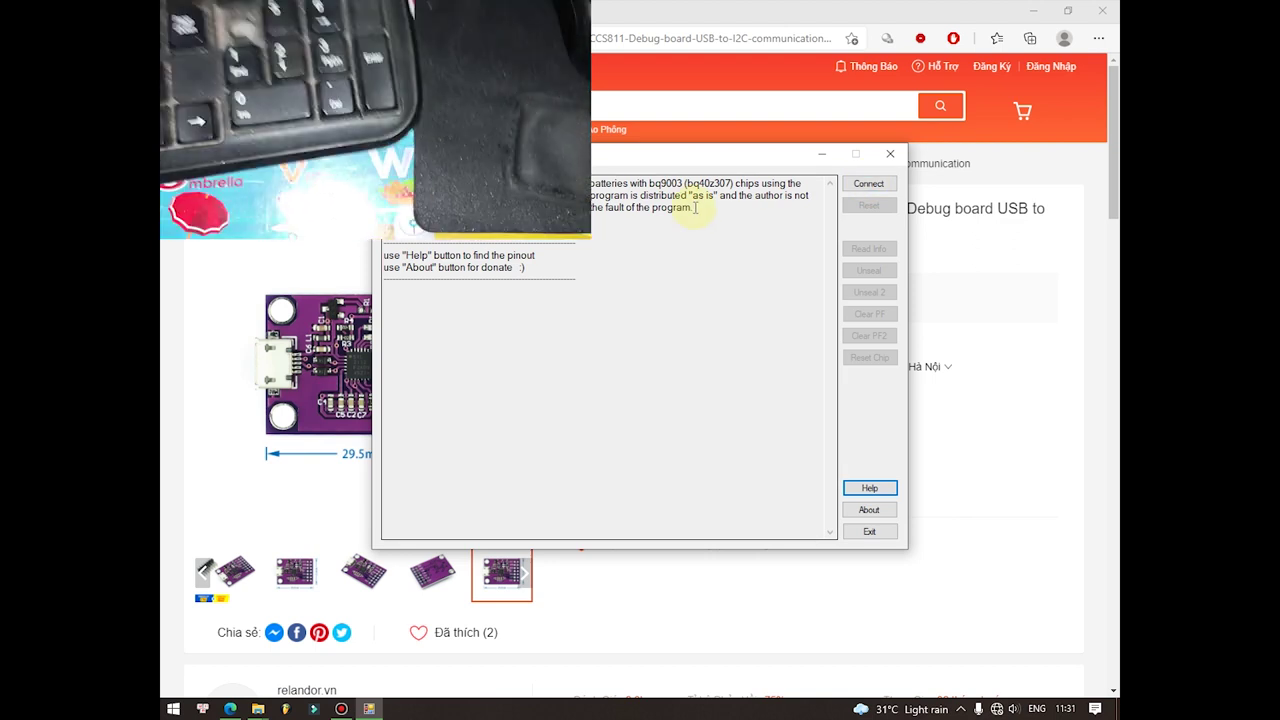
# Step: Shift the DJI Battery Killer window slightly left and open a new Edge tab
pyautogui.moveTo(777, 156); pyautogui.dragTo(751, 162)
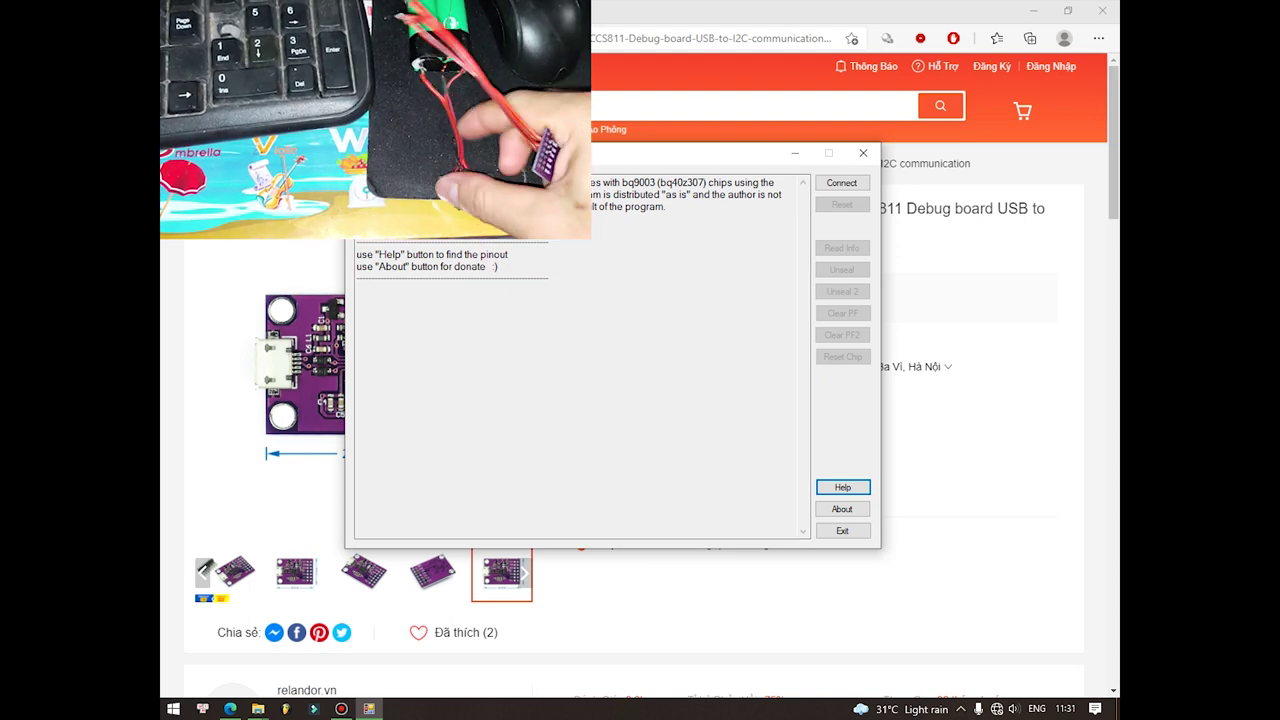
pyautogui.click(746, 11)
pyautogui.hotkey('ctrl', 't')
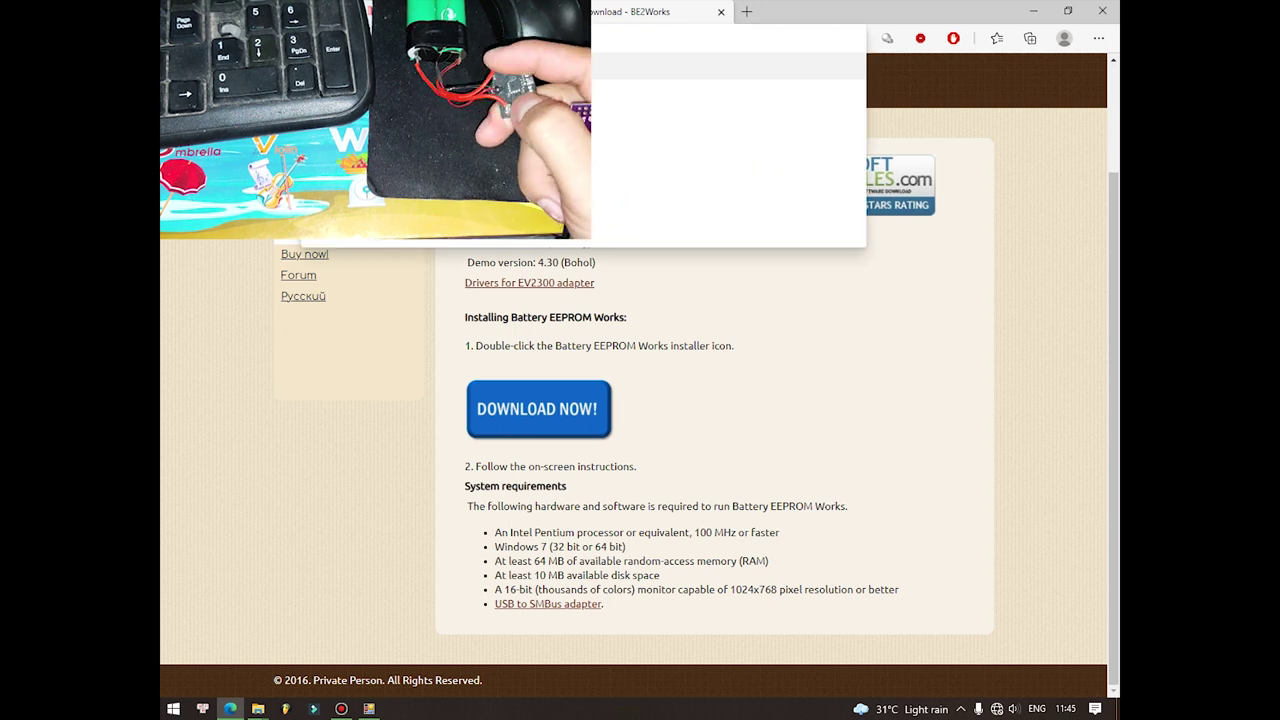
# Step: Search trb2300, open the TRB-2300 Battery repairement site and jump to its Downloads section
pyautogui.press('Return')
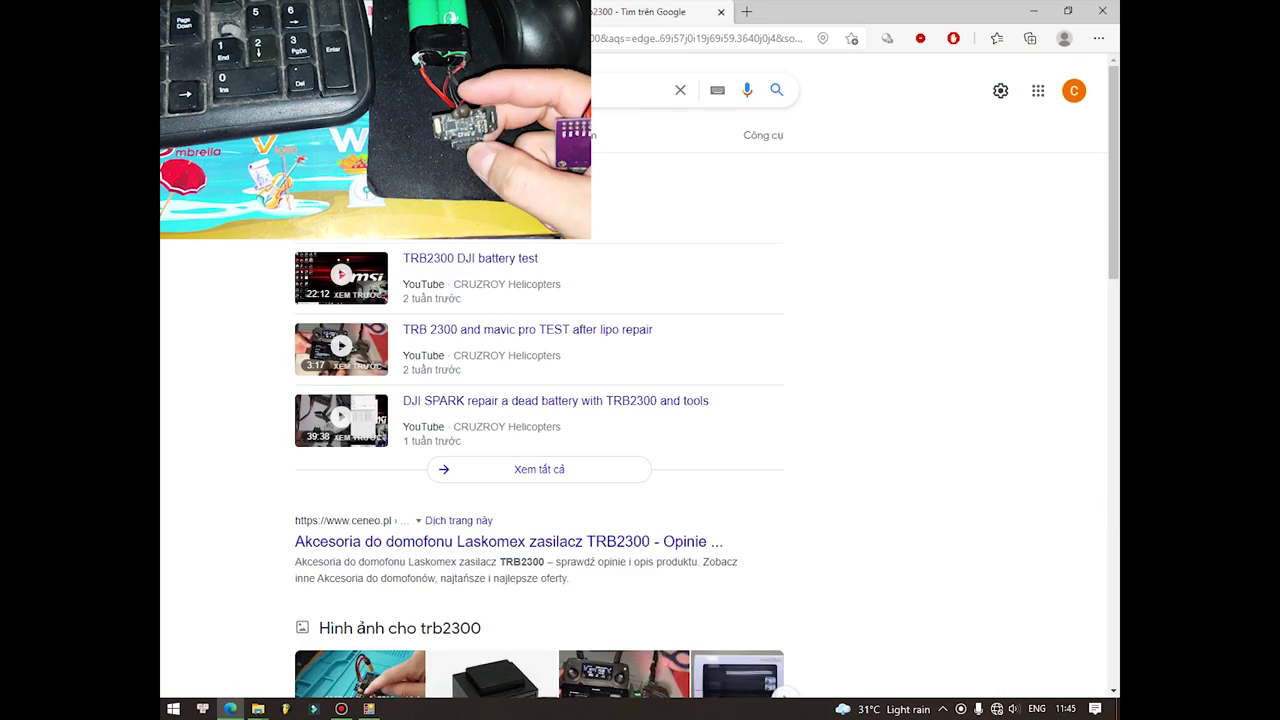
pyautogui.scroll(-3, 534, 294)
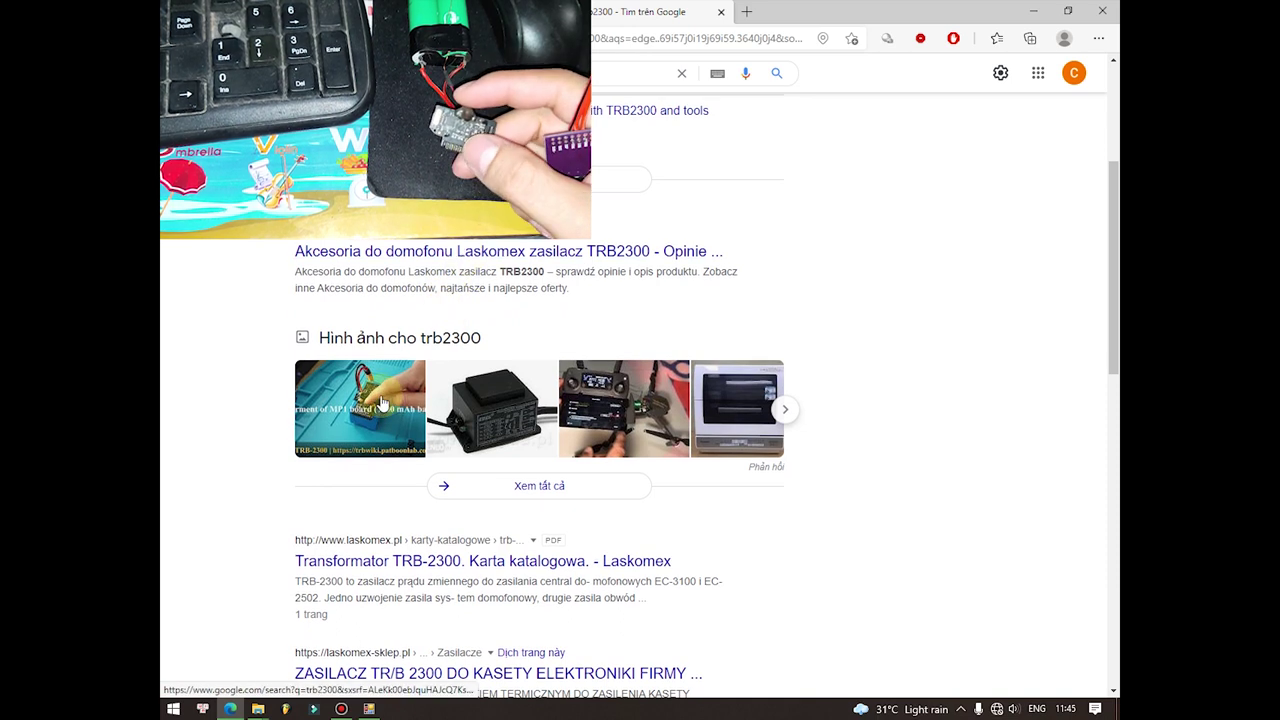
pyautogui.scroll(3, 390, 395)
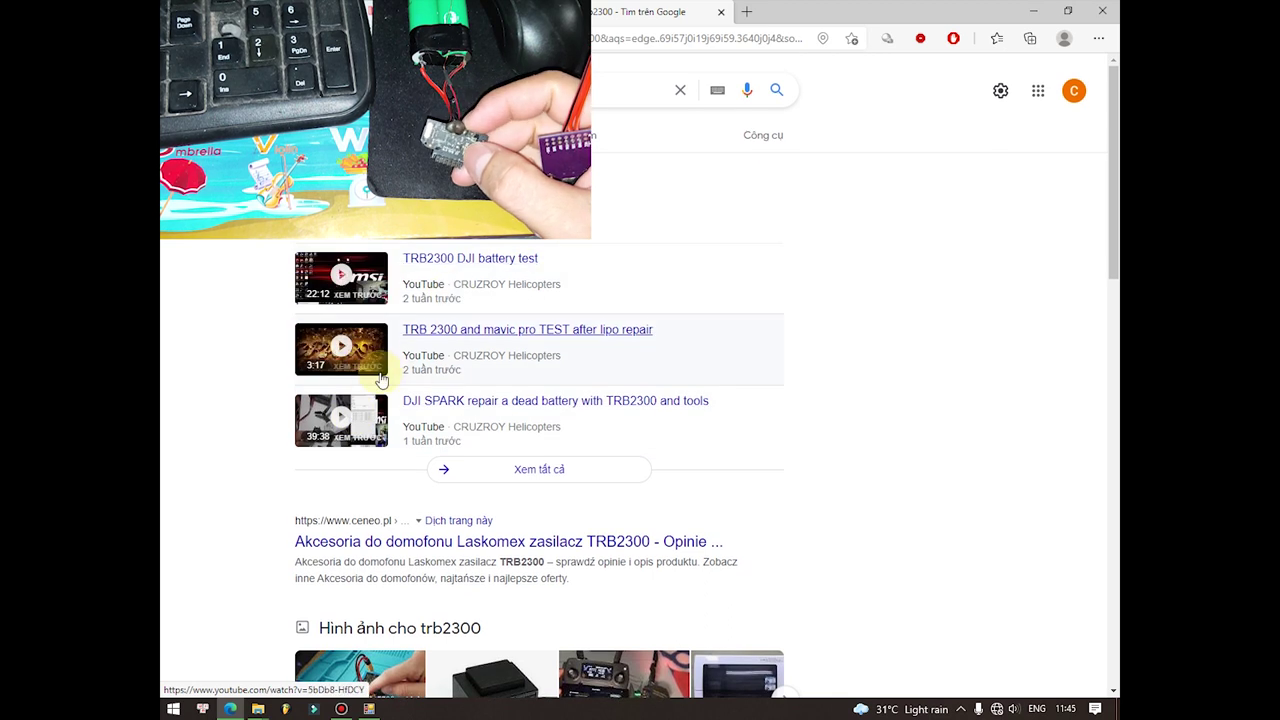
pyautogui.scroll(-2, 380, 410)
pyautogui.scroll(-3, 377, 416)
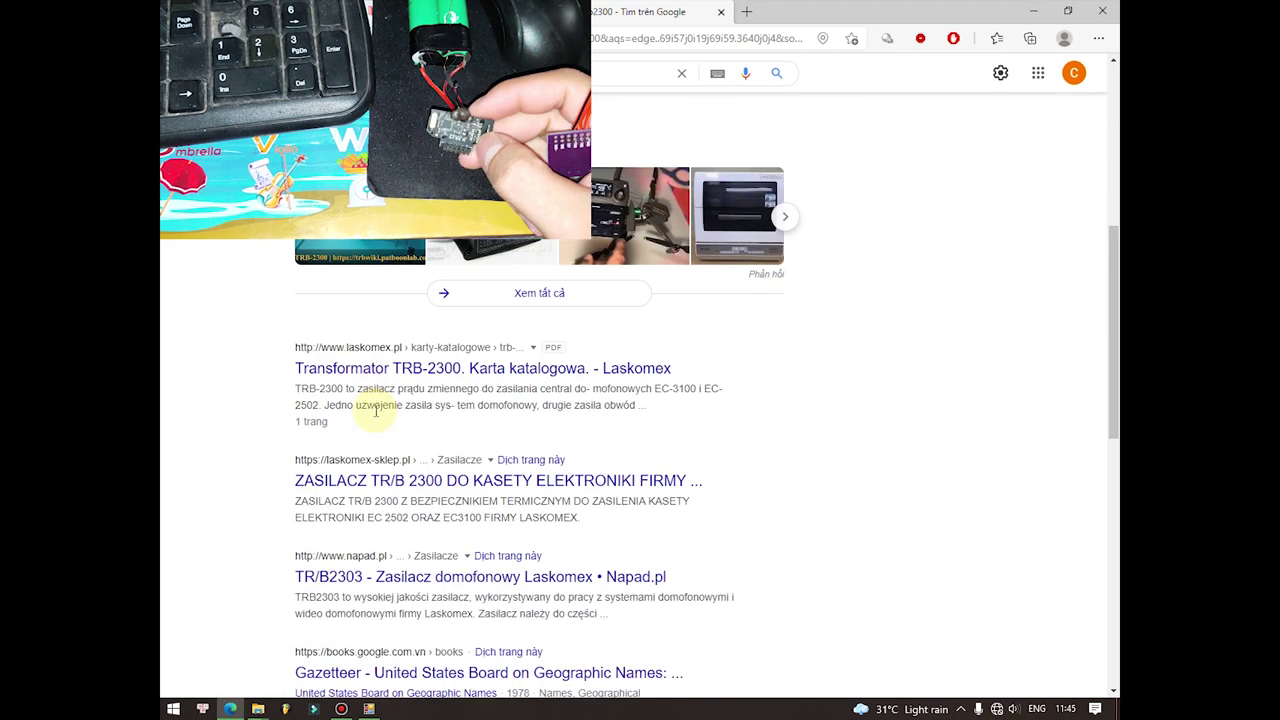
pyautogui.scroll(-6, 376, 410)
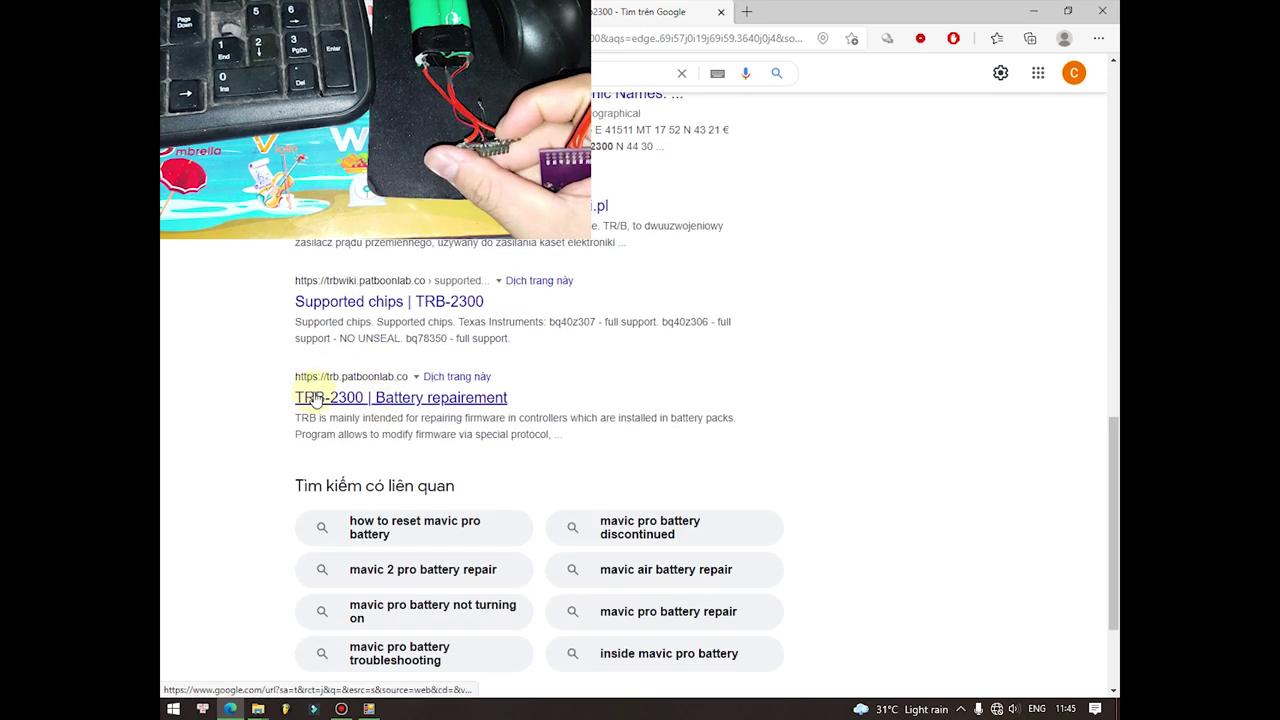
pyautogui.click(315, 398)
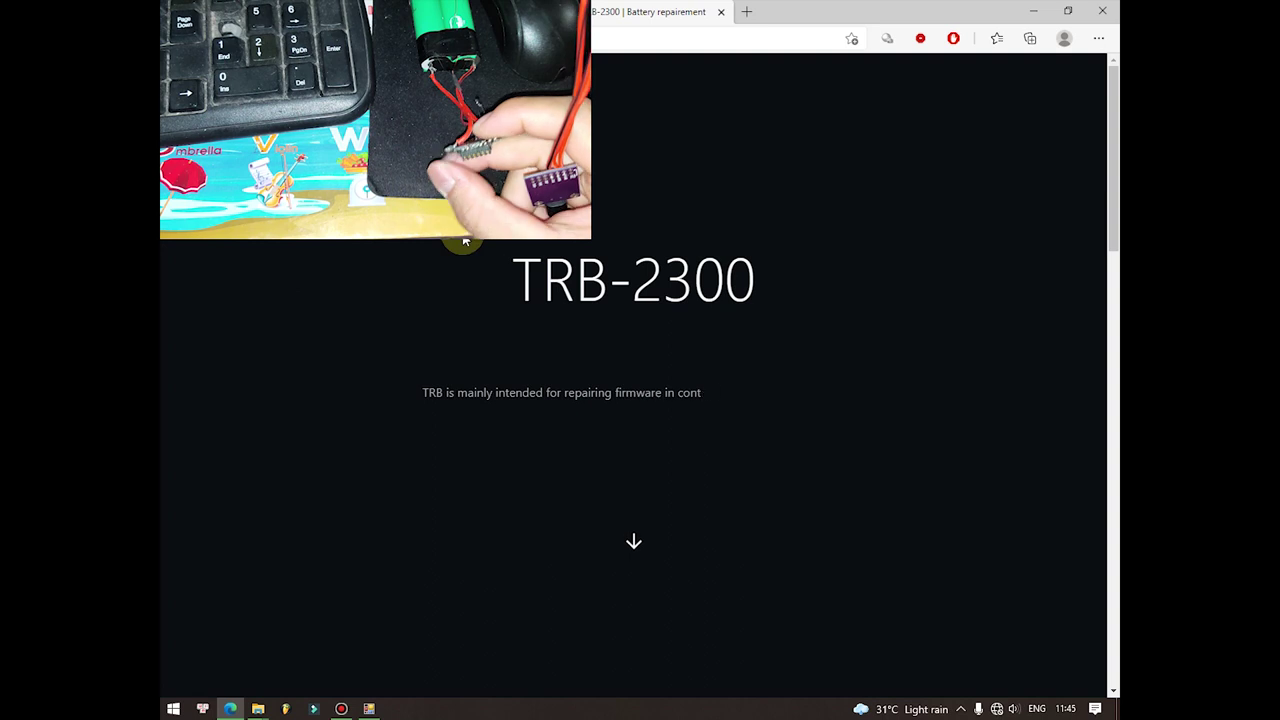
pyautogui.click(635, 533)
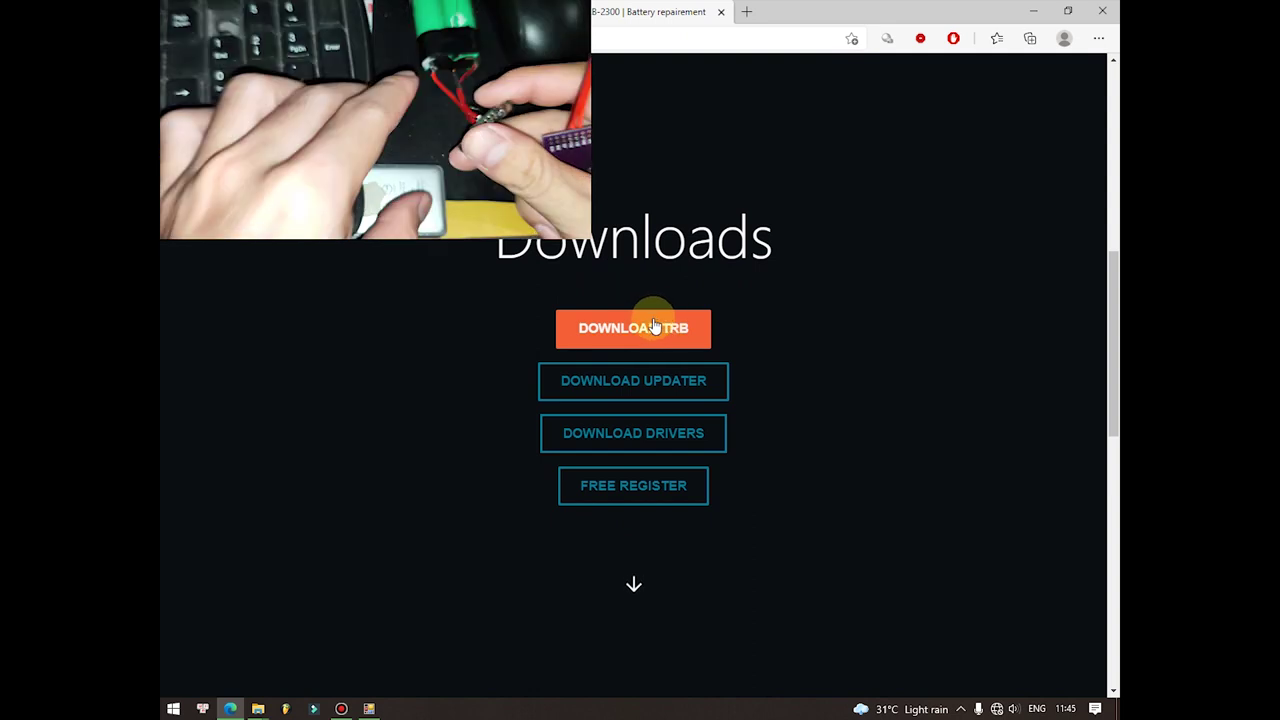
# Step: Show Local Disk (D:) with TRB.exe in File Explorer and minimise the Edge browser
pyautogui.moveTo(258, 705)
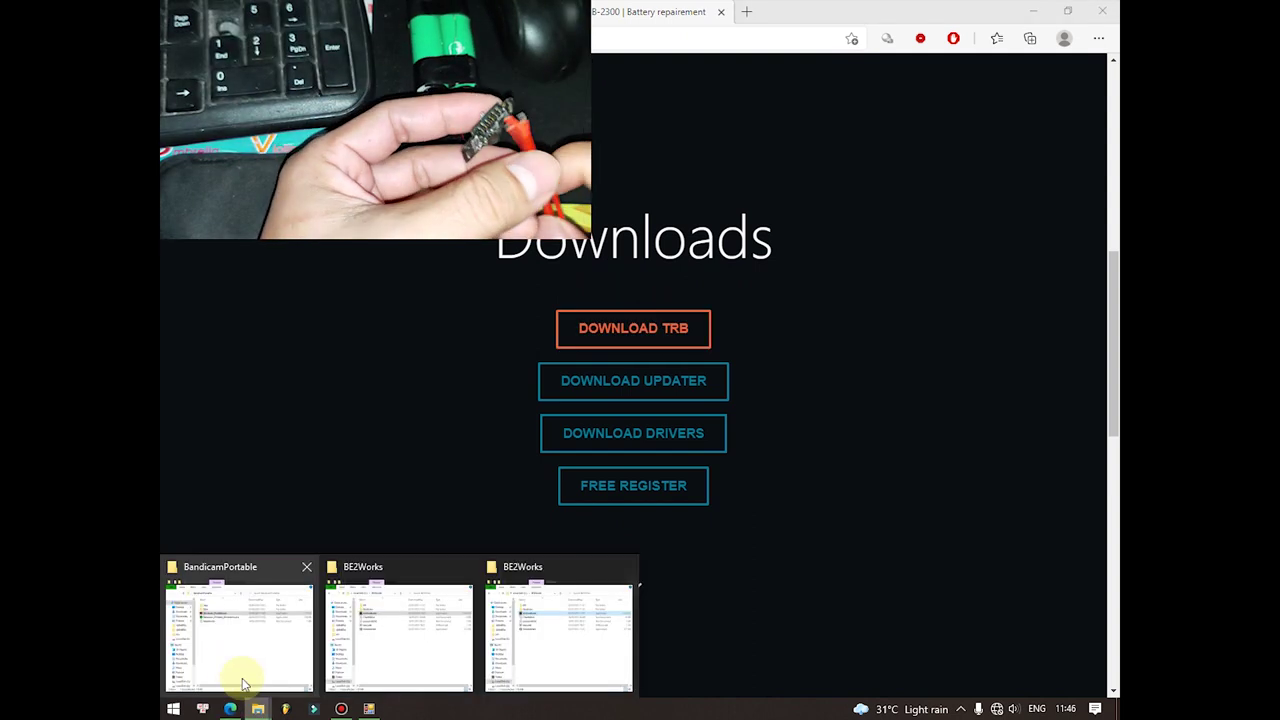
pyautogui.click(417, 613)
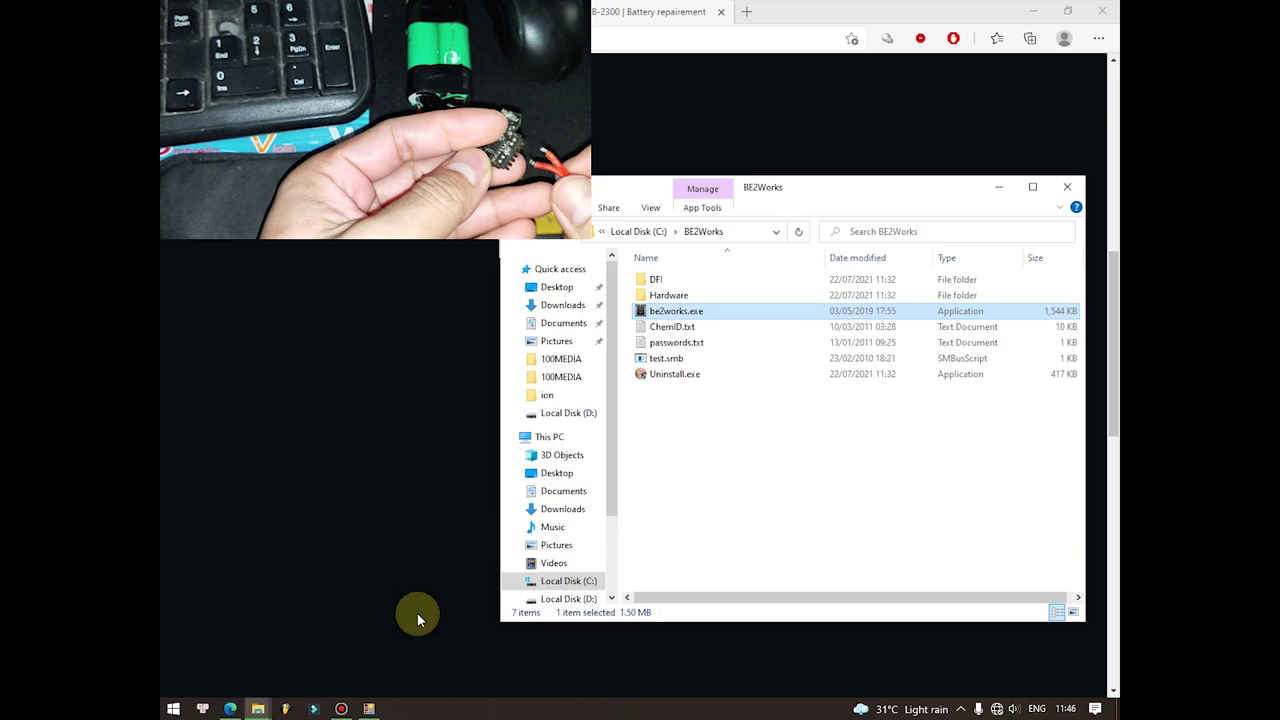
pyautogui.scroll(-1, 598, 563)
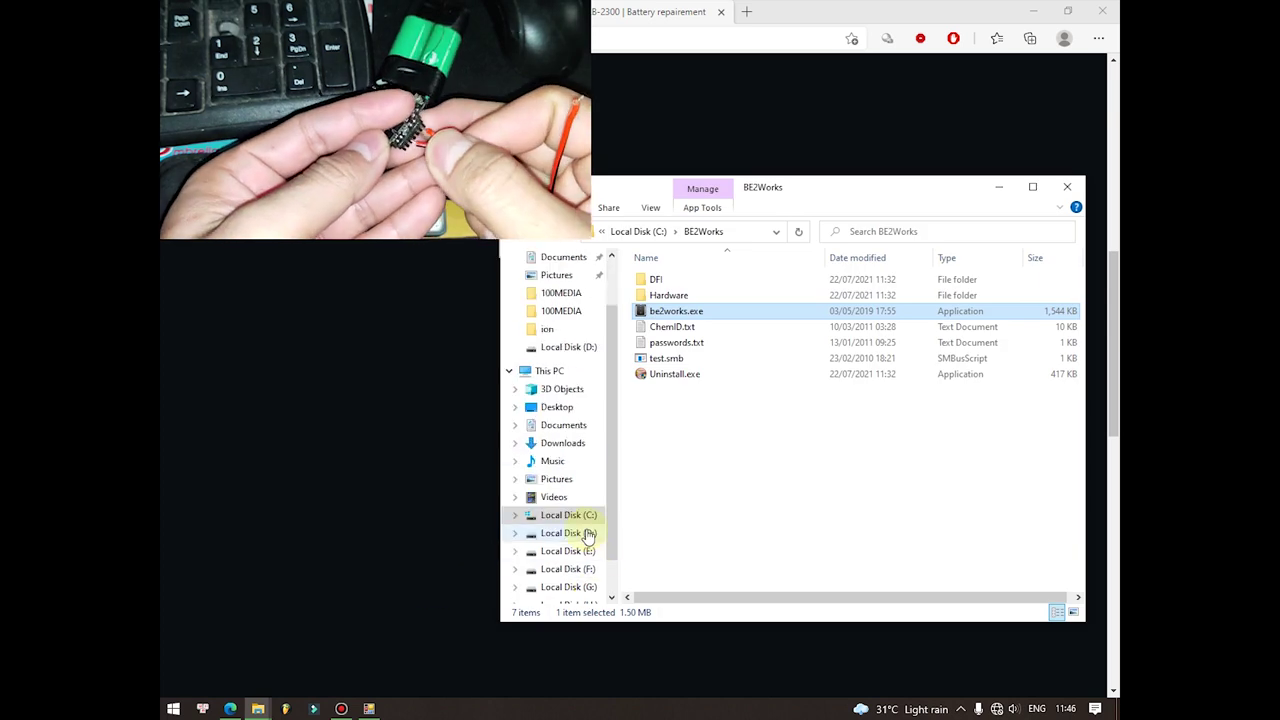
pyautogui.click(588, 535)
pyautogui.scroll(-2, 658, 452)
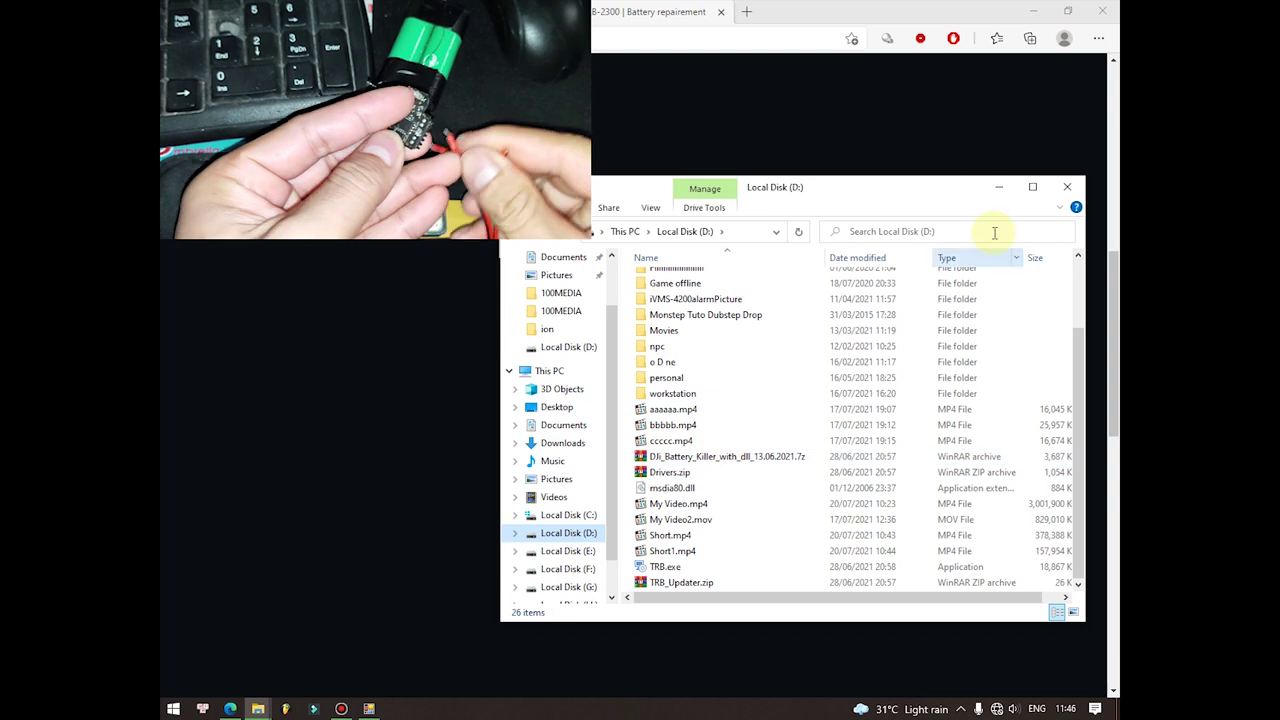
pyautogui.click(1010, 8)
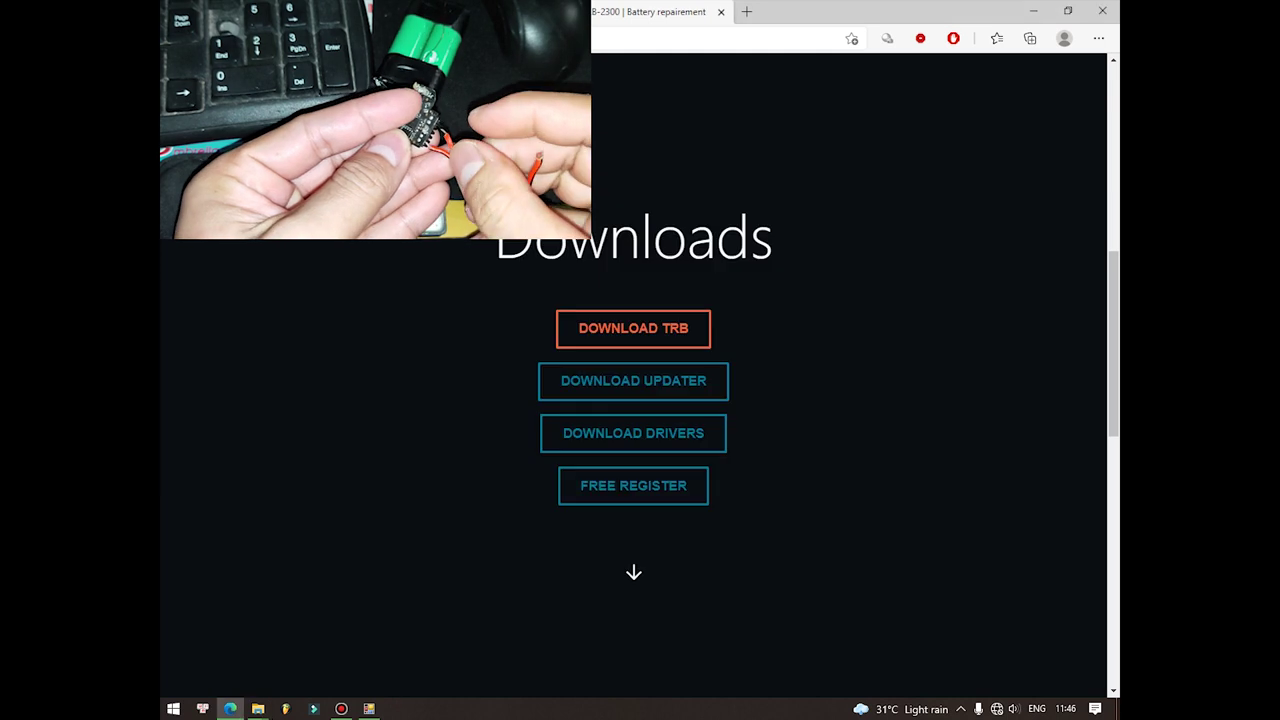
pyautogui.click(1033, 11)
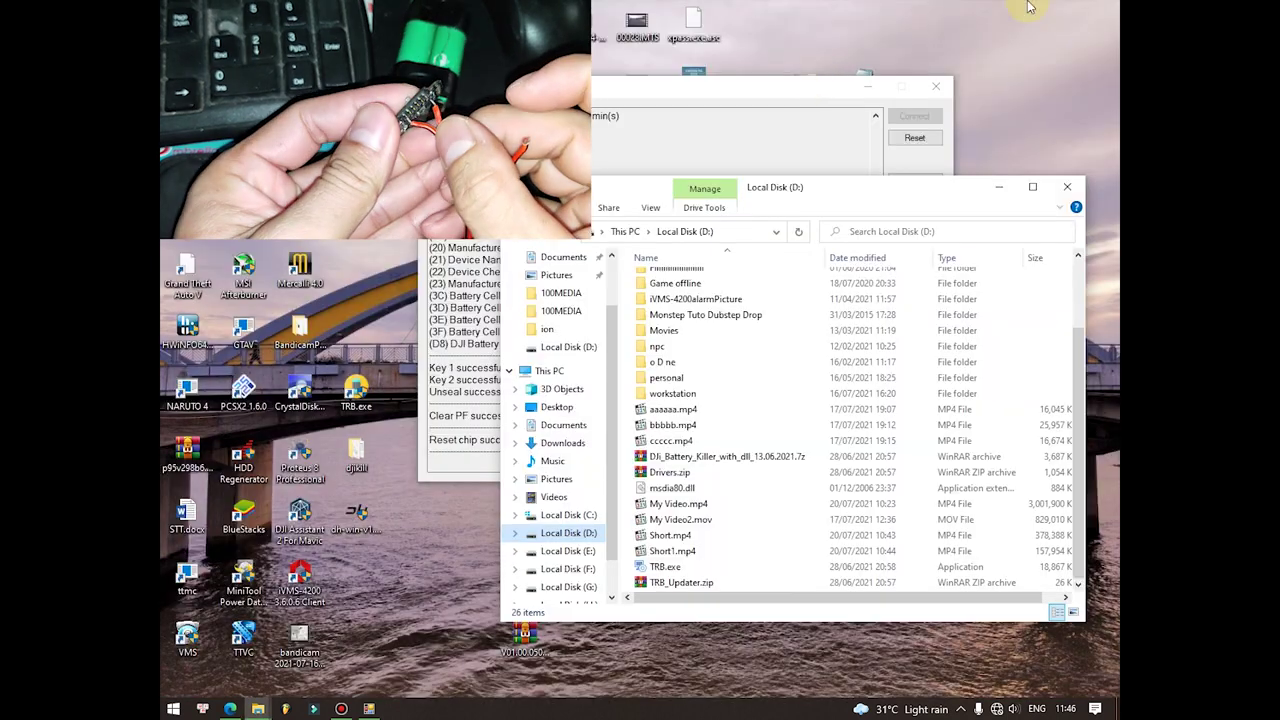
# Step: Start TRB.exe, close the D: window and dismiss the out-of-date notice so TRB reads the battery
pyautogui.click(358, 394)
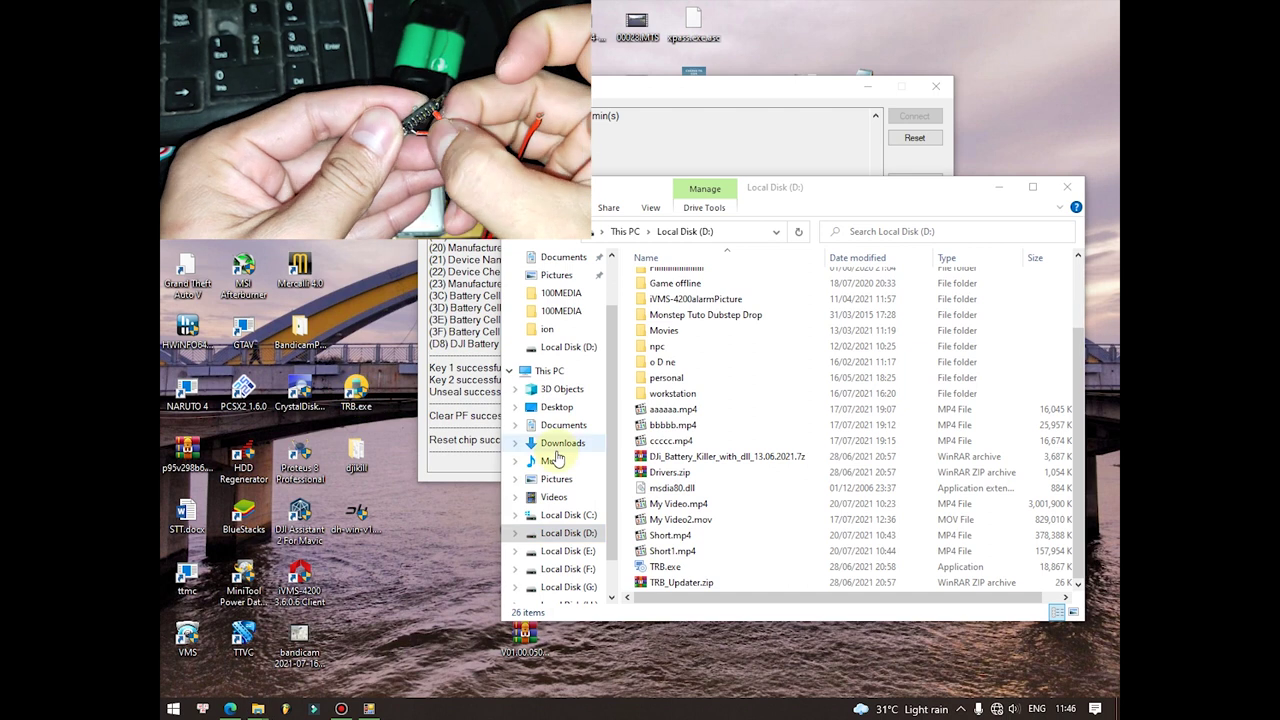
pyautogui.click(1067, 187)
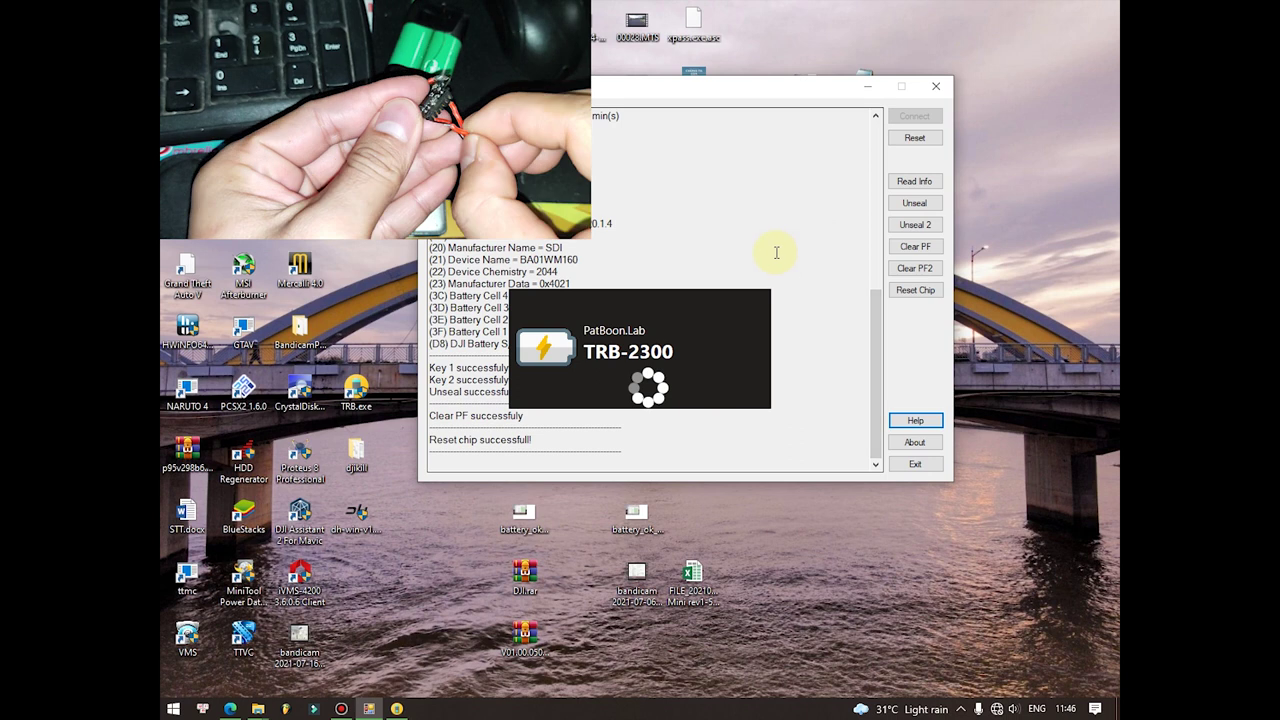
pyautogui.click(757, 404)
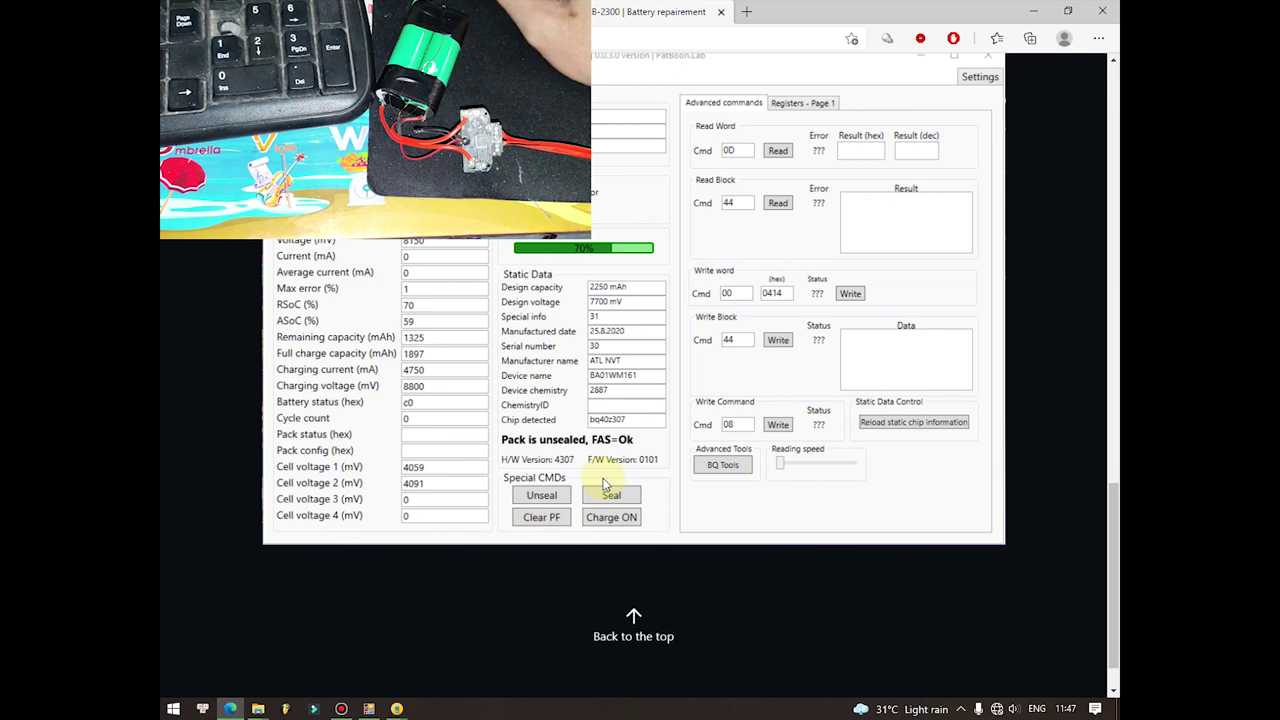
# Step: Return to the top of the TRB-2300 page, scroll to Downloads and open the FREE REGISTER form
pyautogui.scroll(-1, 600, 490)
pyautogui.click(603, 518)
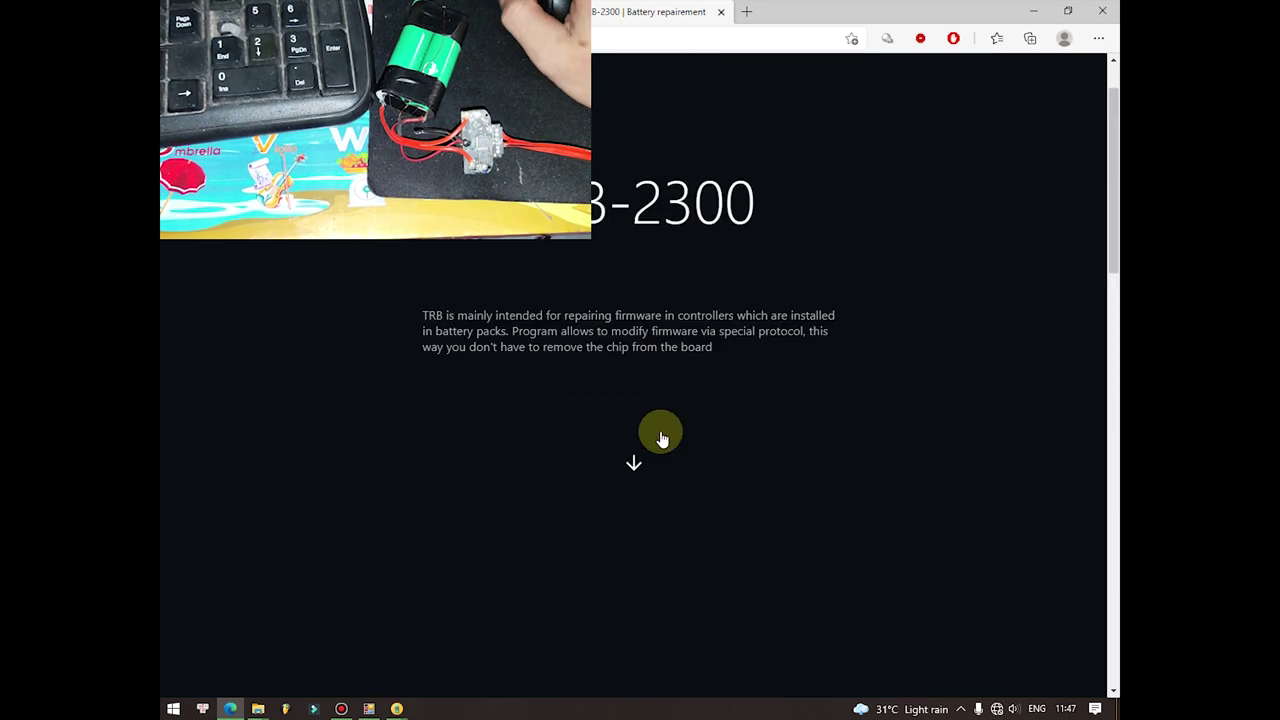
pyautogui.hotkey('ctrl', 'l')
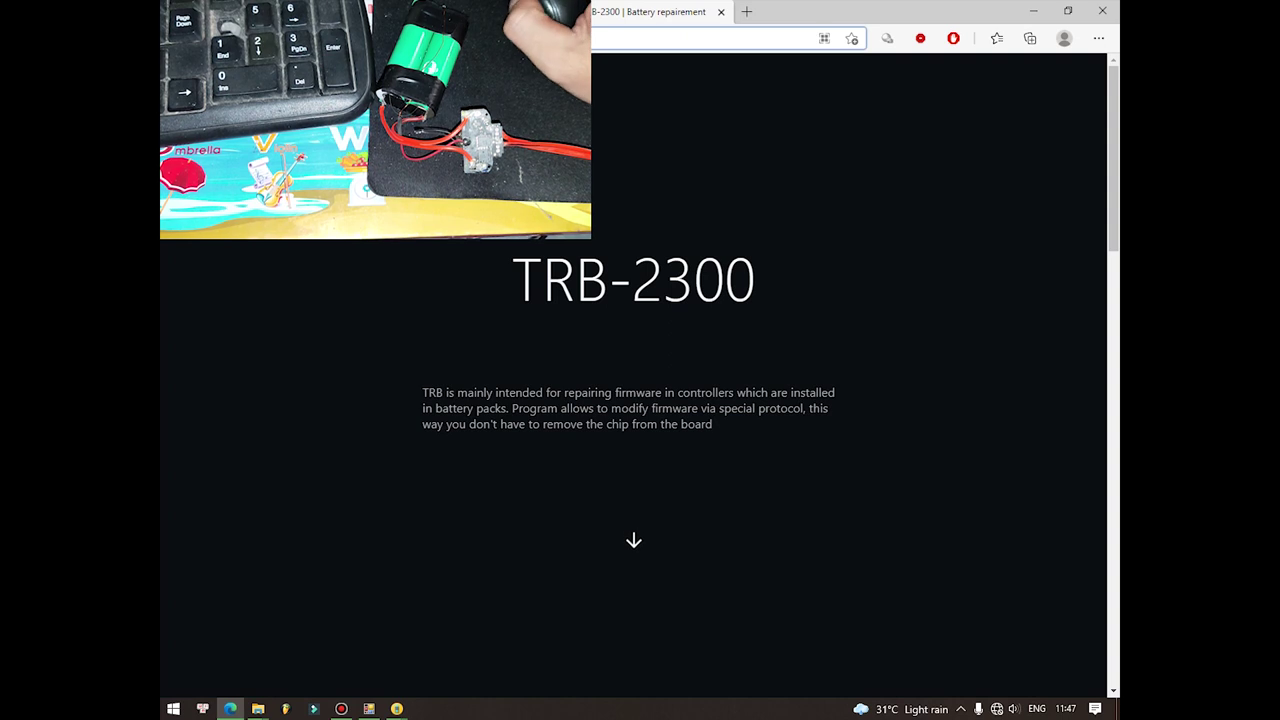
pyautogui.press('Escape')
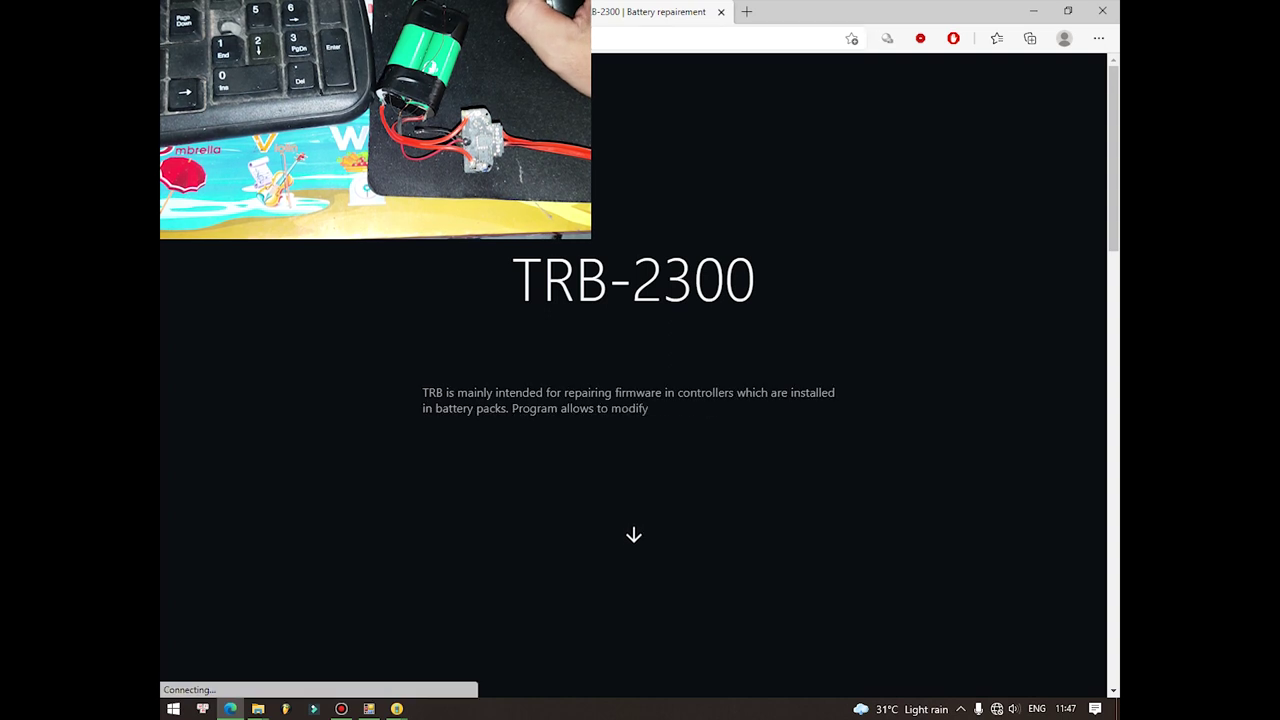
pyautogui.scroll(-5, 660, 268)
pyautogui.click(640, 346)
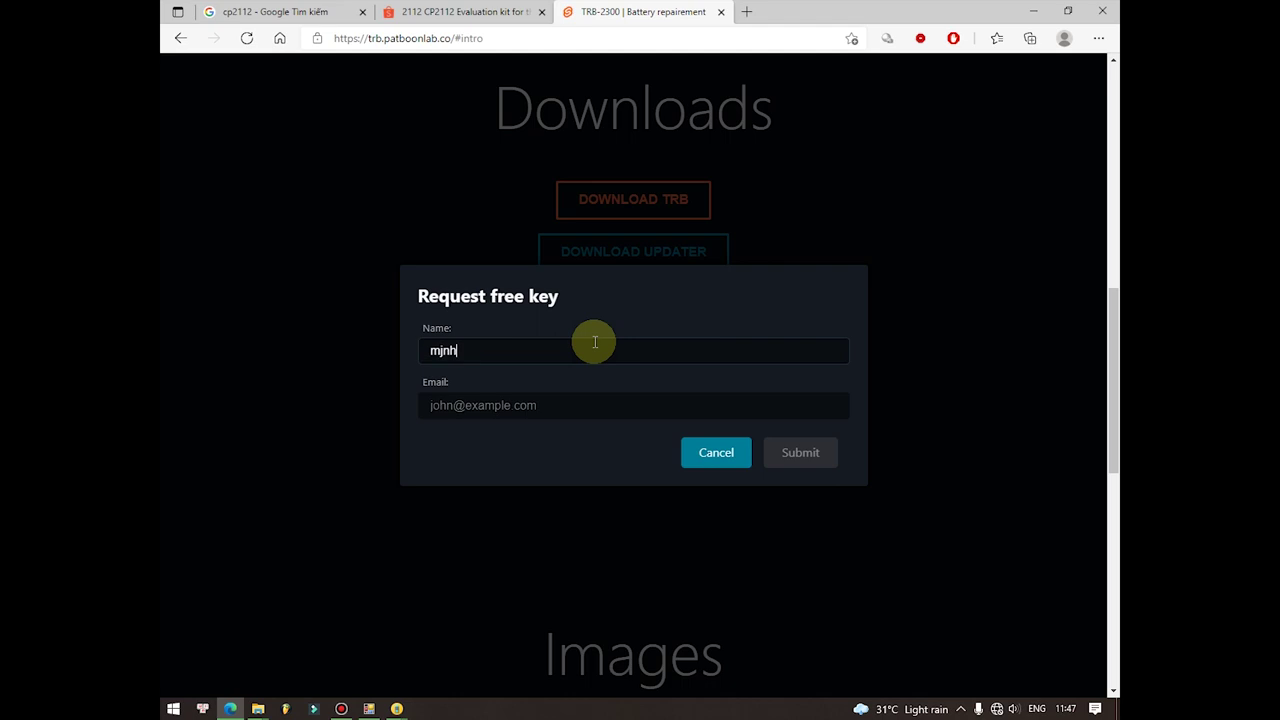
# Step: Enter the contact's e-mail in the free key form, submit it and dismiss the sent confirmation
pyautogui.click(574, 404)
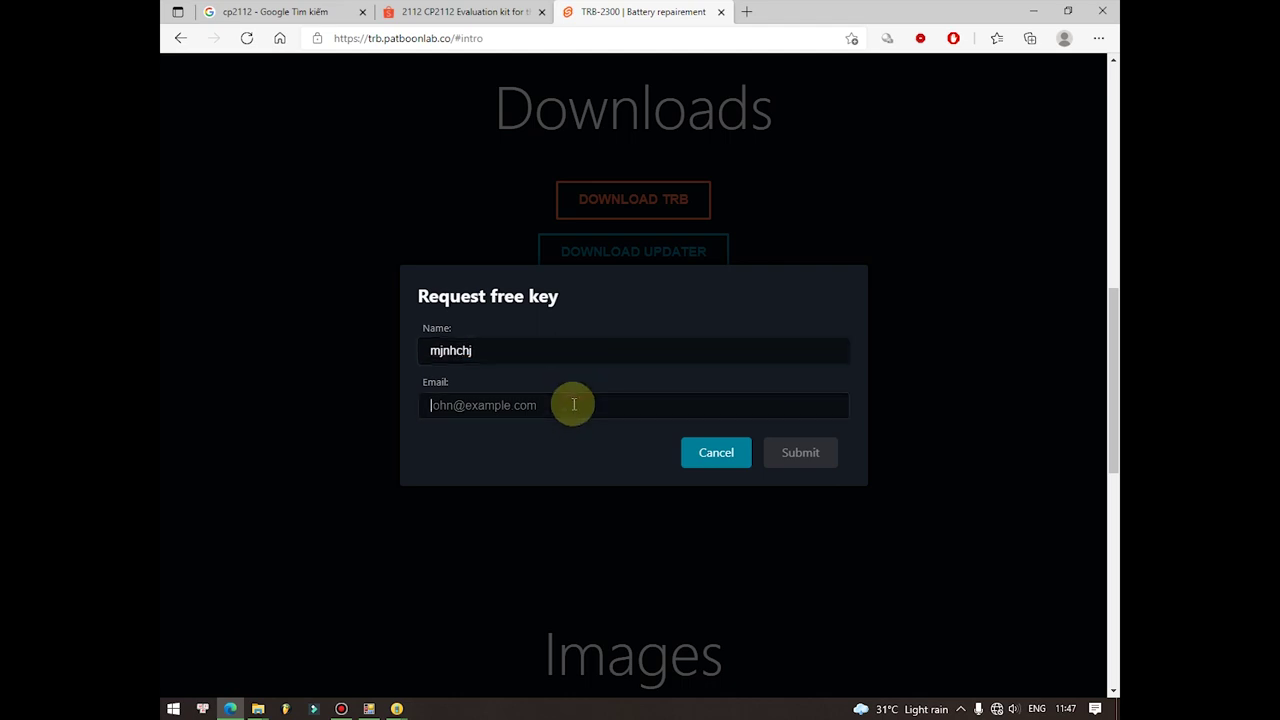
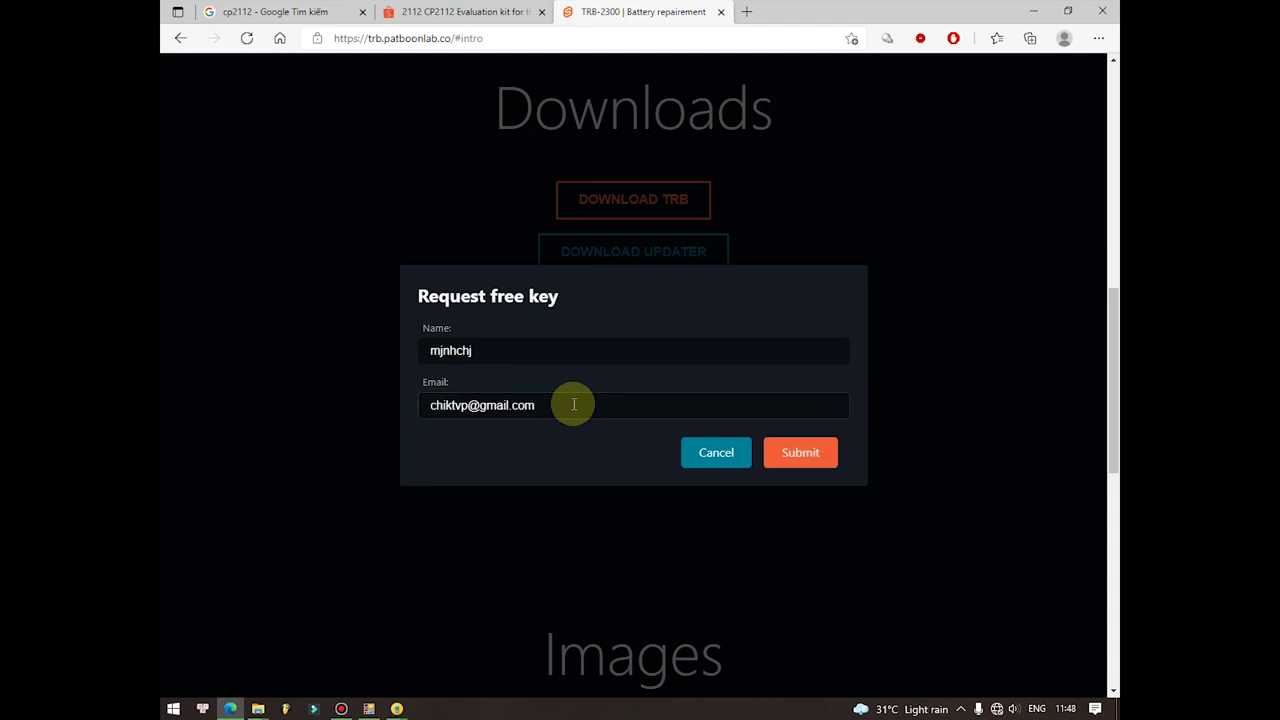
pyautogui.click(771, 452)
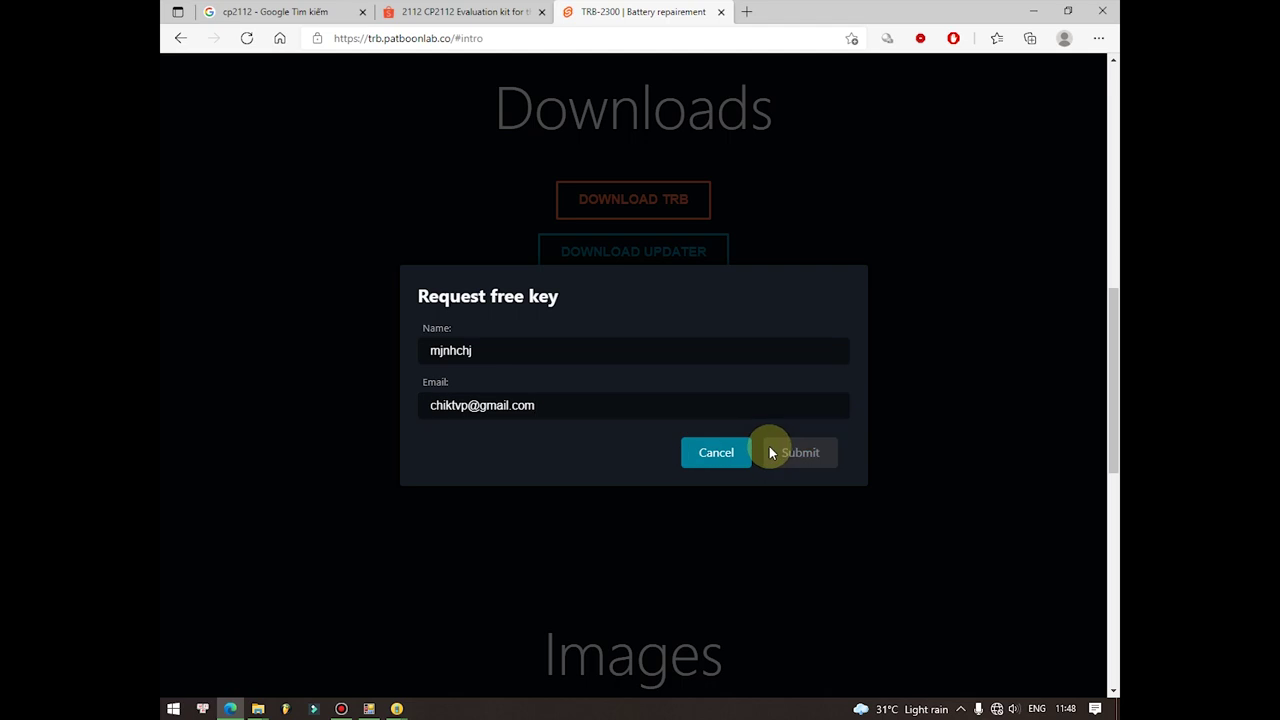
pyautogui.click(785, 416)
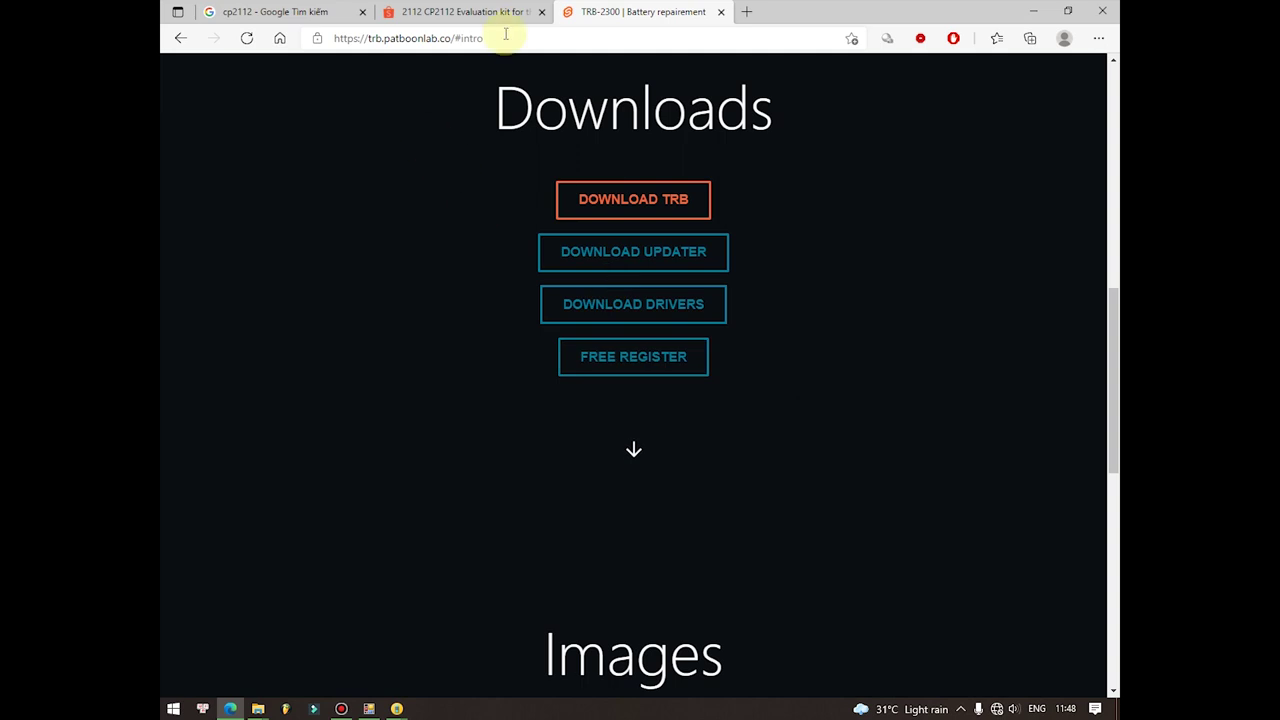
# Step: Navigate the browser to mail.google.com to reach the Gmail inbox
pyautogui.click(535, 38)
pyautogui.write('mail.google.com')
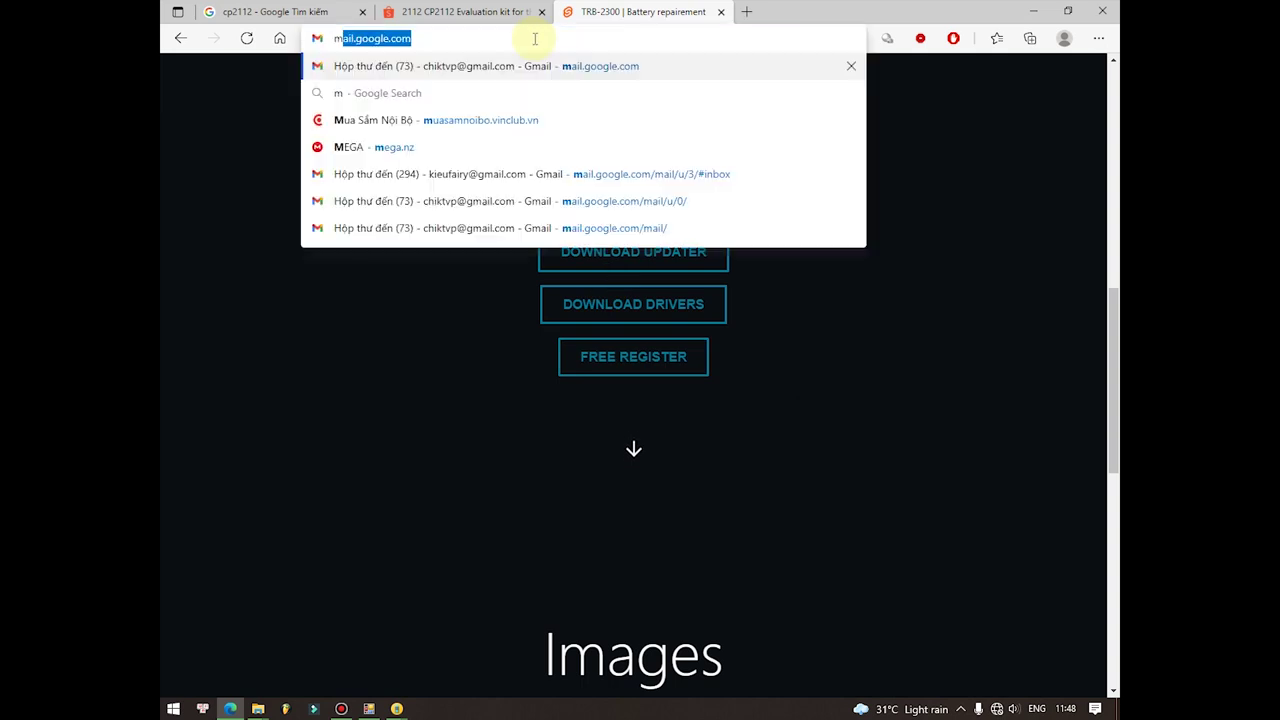
pyautogui.press('Return')
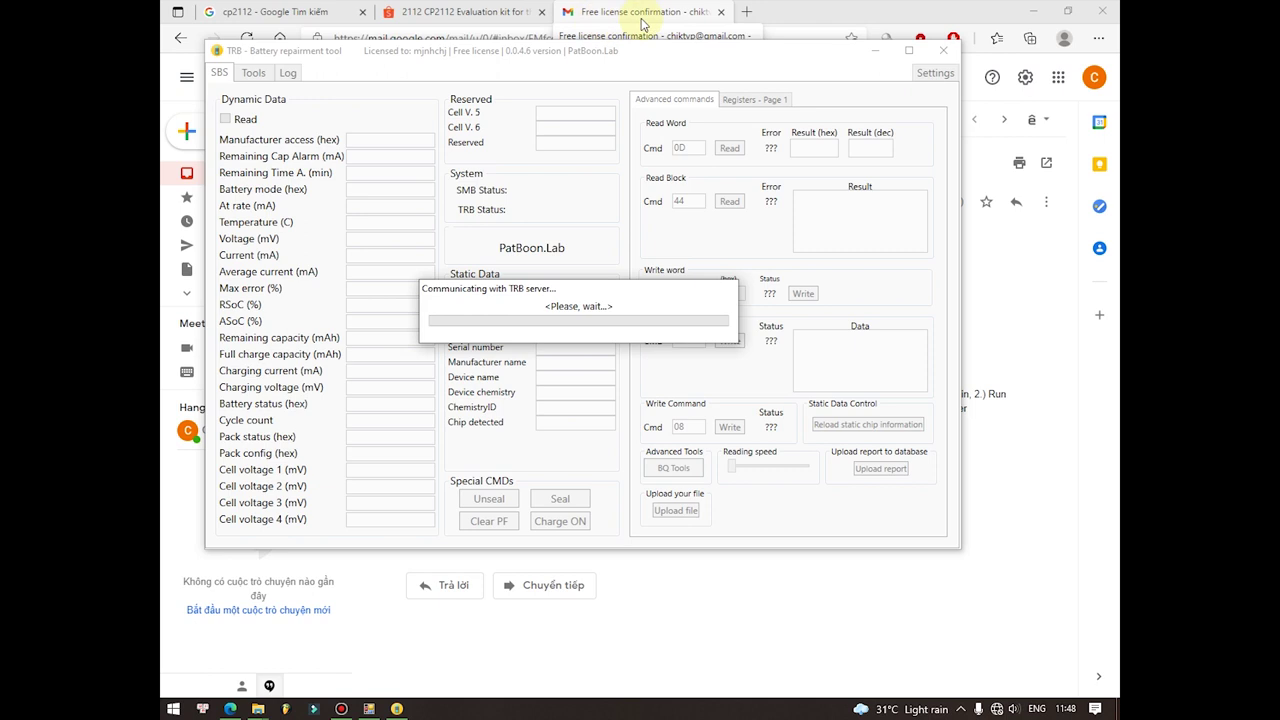
# Step: Close the browser and DJI Battery Killer, accepting the adapter warning, then exit TRB
pyautogui.click(1110, 8)
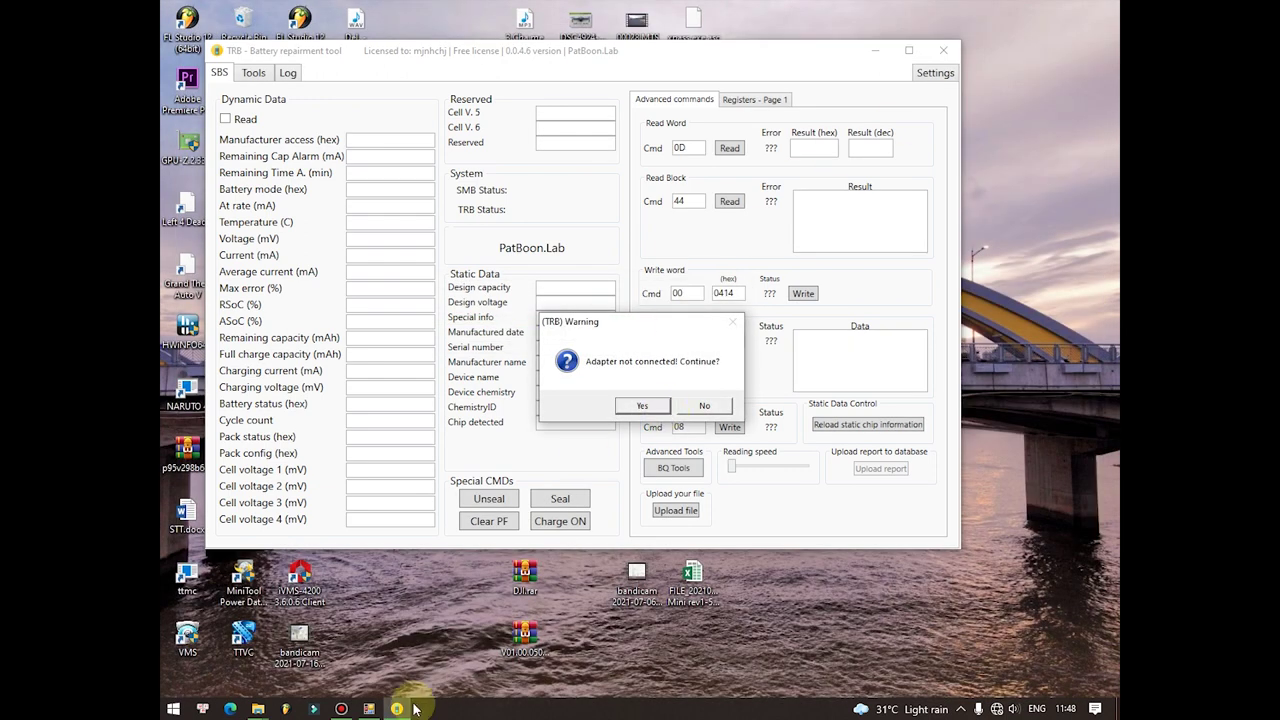
pyautogui.rightClick(367, 706)
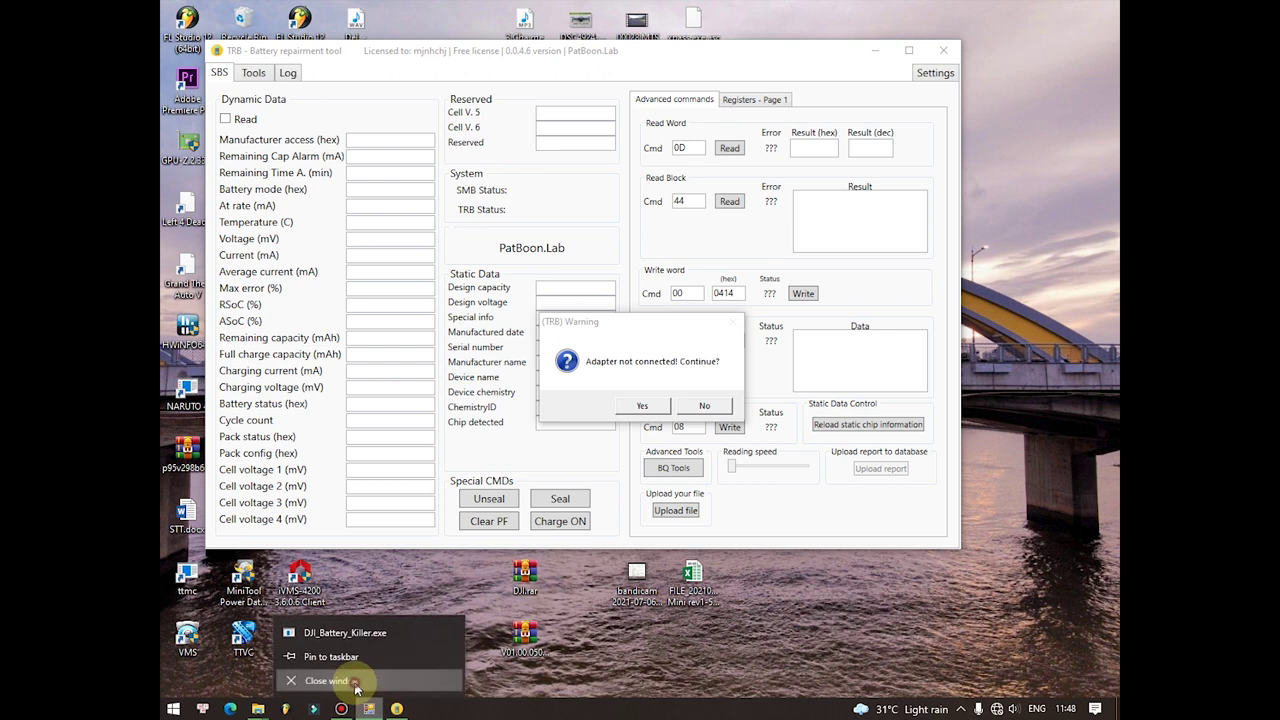
pyautogui.click(350, 680)
pyautogui.click(643, 406)
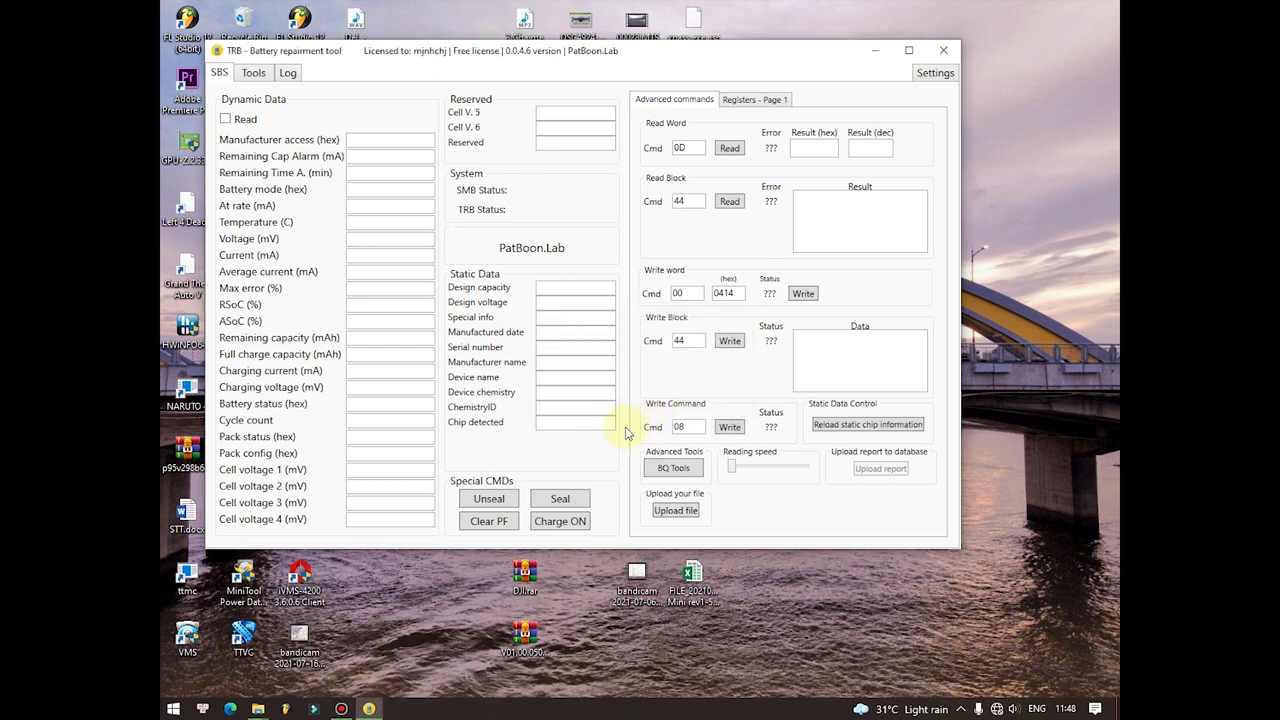
pyautogui.click(943, 50)
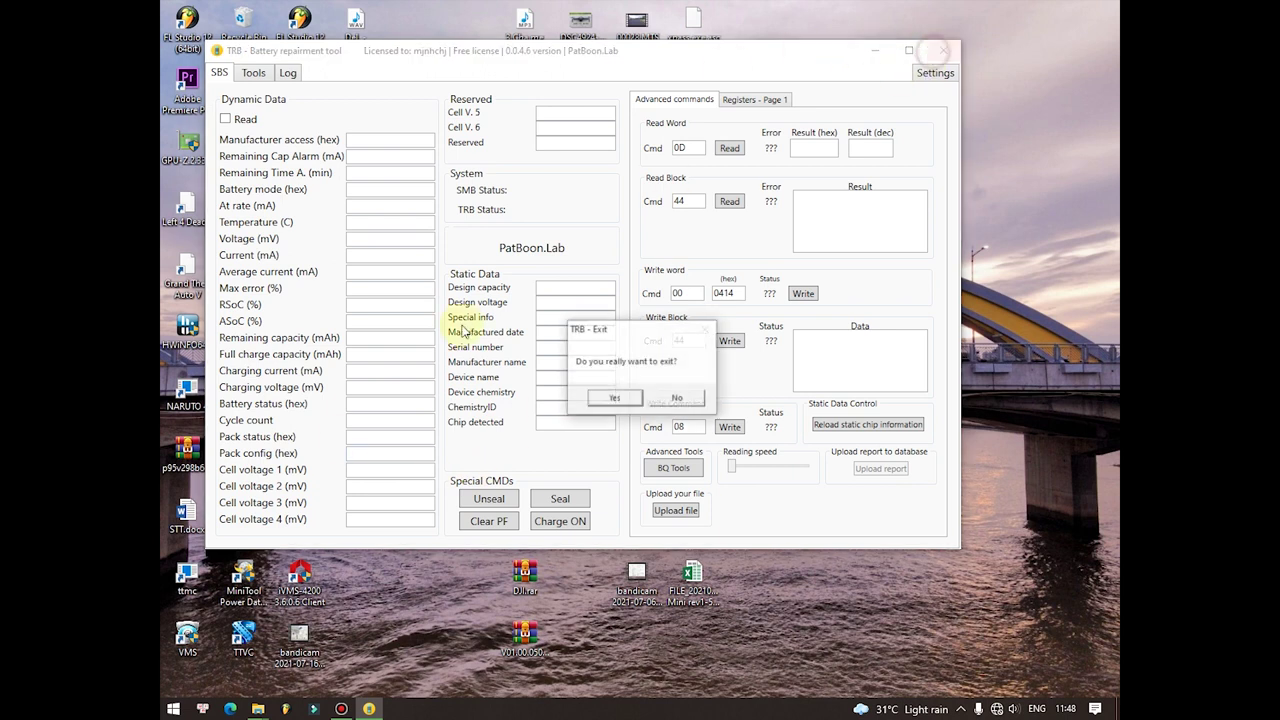
pyautogui.click(596, 396)
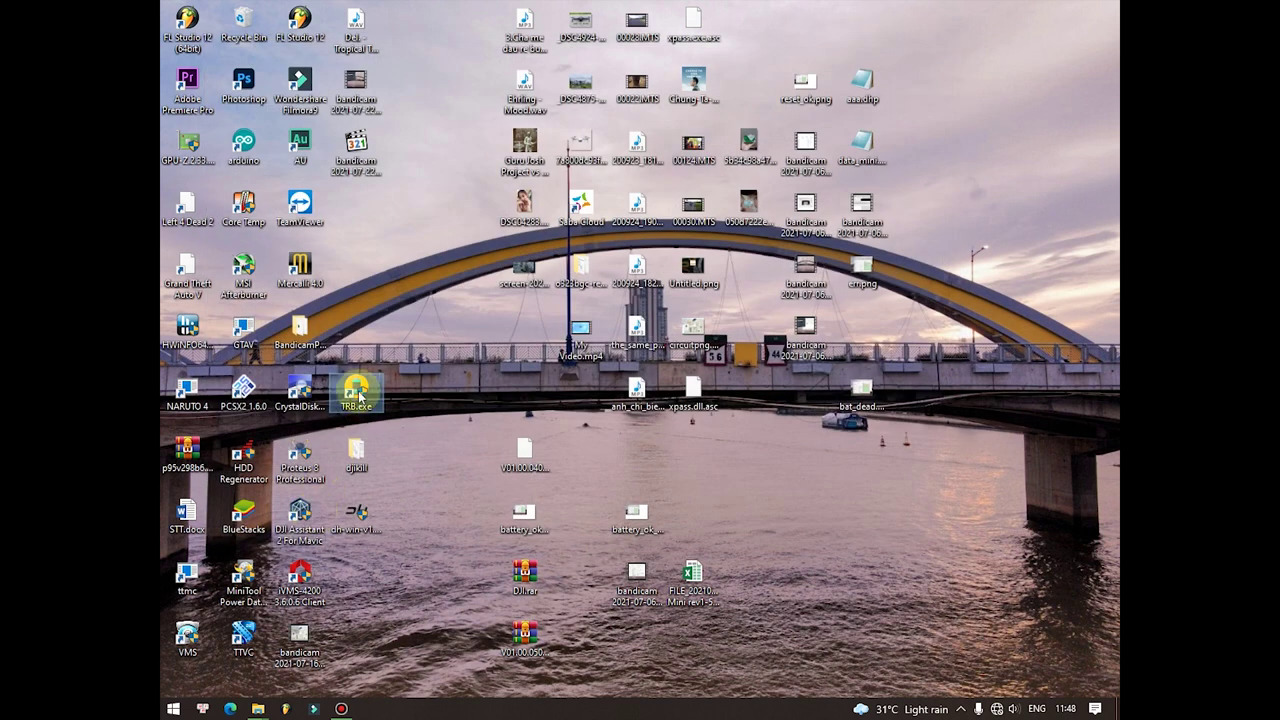
# Step: Relaunch TRB to read the sealed bq40z307 pack and request Unseal under Special CMDs
pyautogui.doubleClick(356, 388)
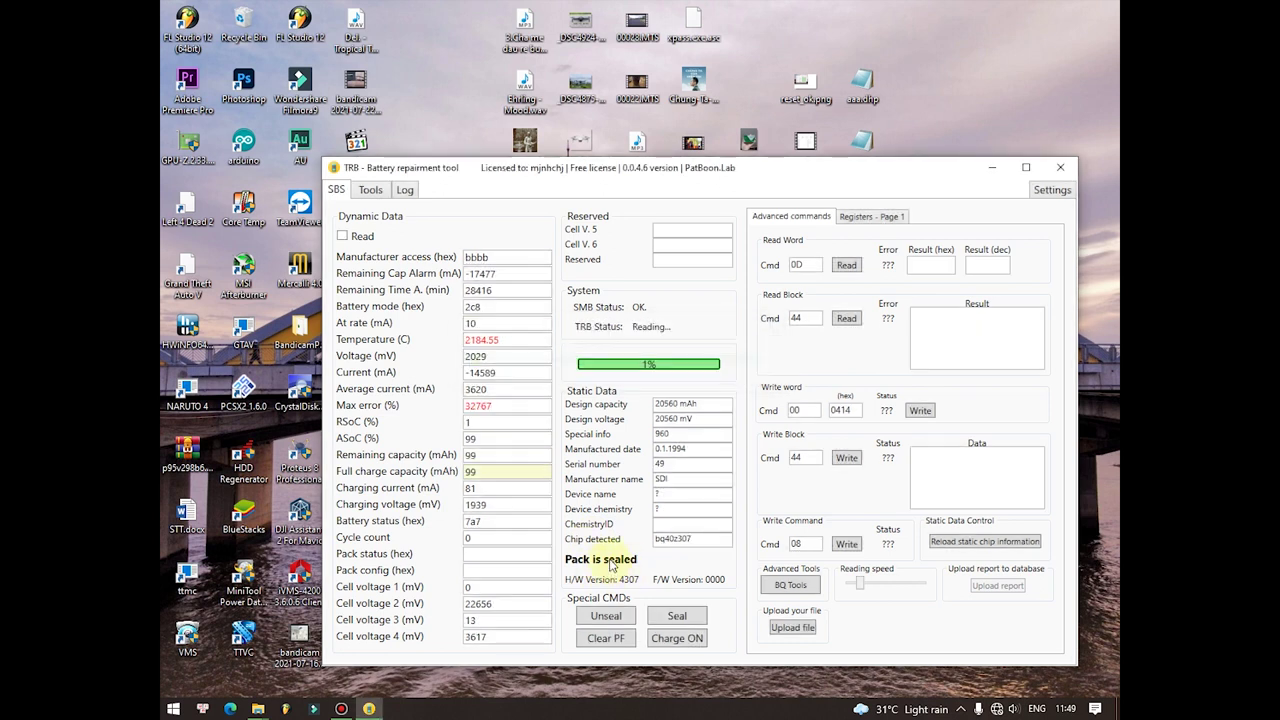
pyautogui.click(603, 617)
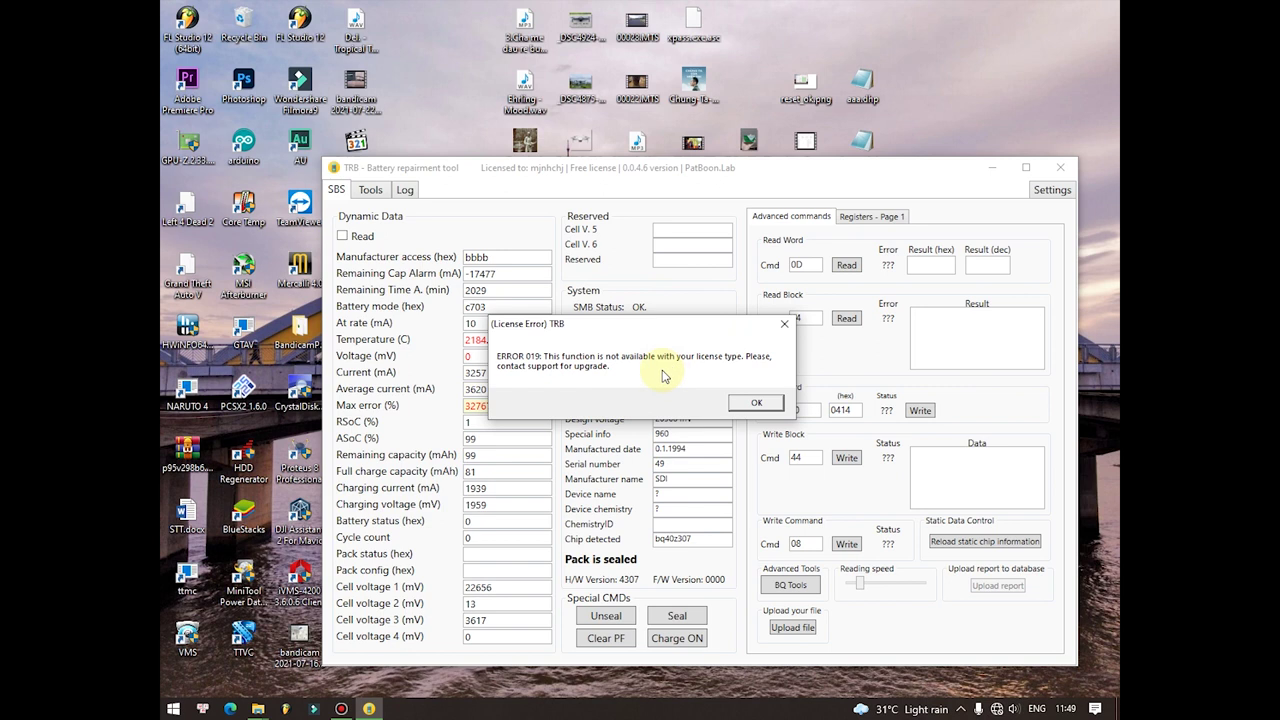
# Step: Dismiss ERROR 019, open Registers - Page 1 and try toggling SEC1, SEC0 and another status bit
pyautogui.click(768, 408)
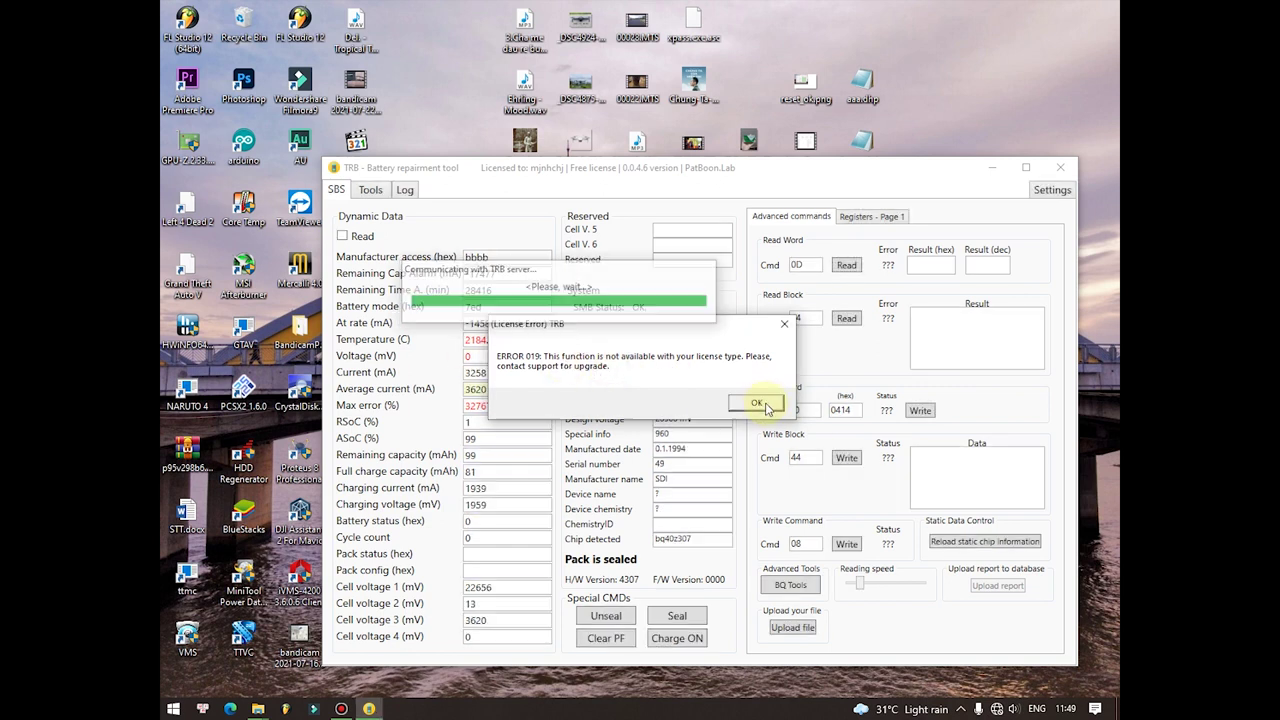
pyautogui.click(767, 408)
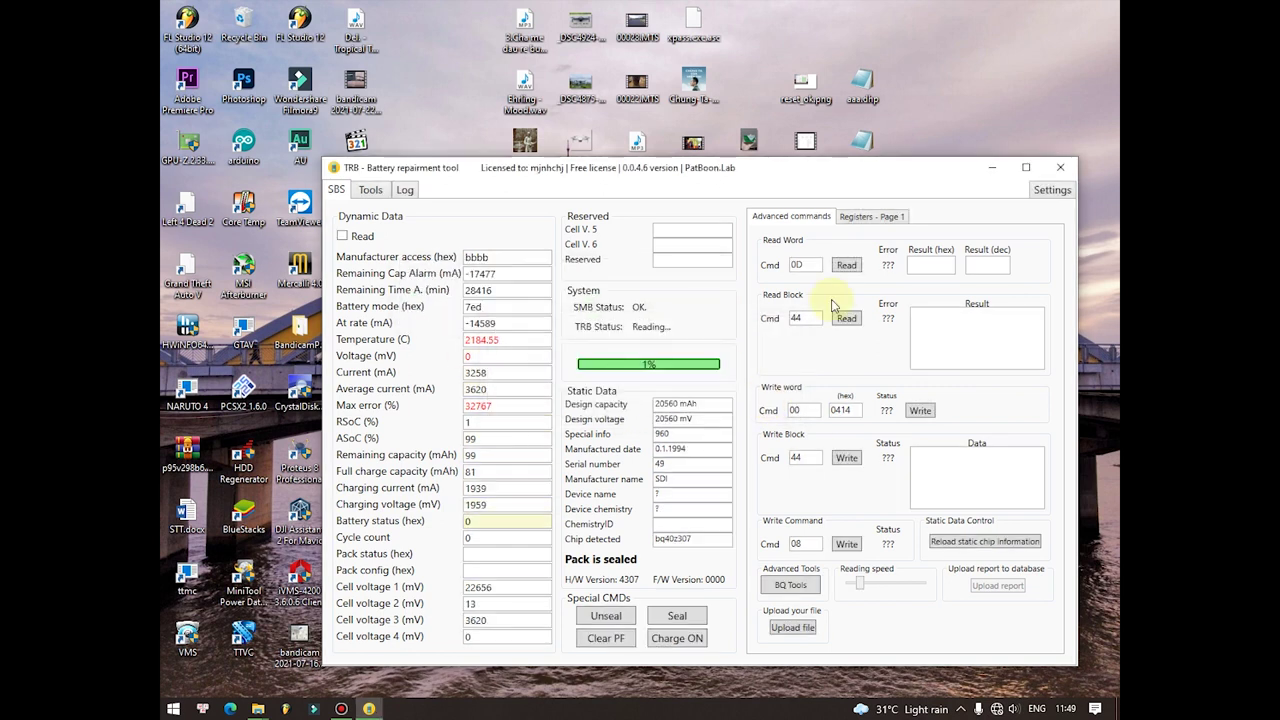
pyautogui.click(858, 215)
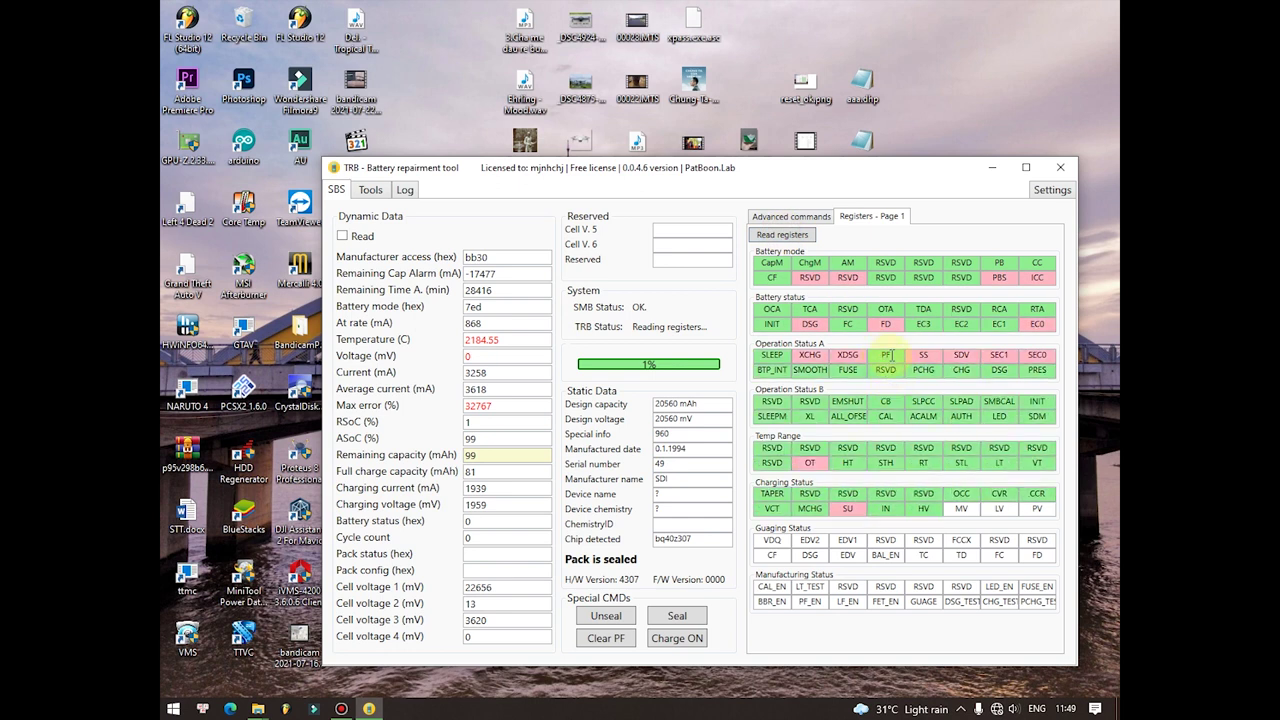
pyautogui.click(995, 355)
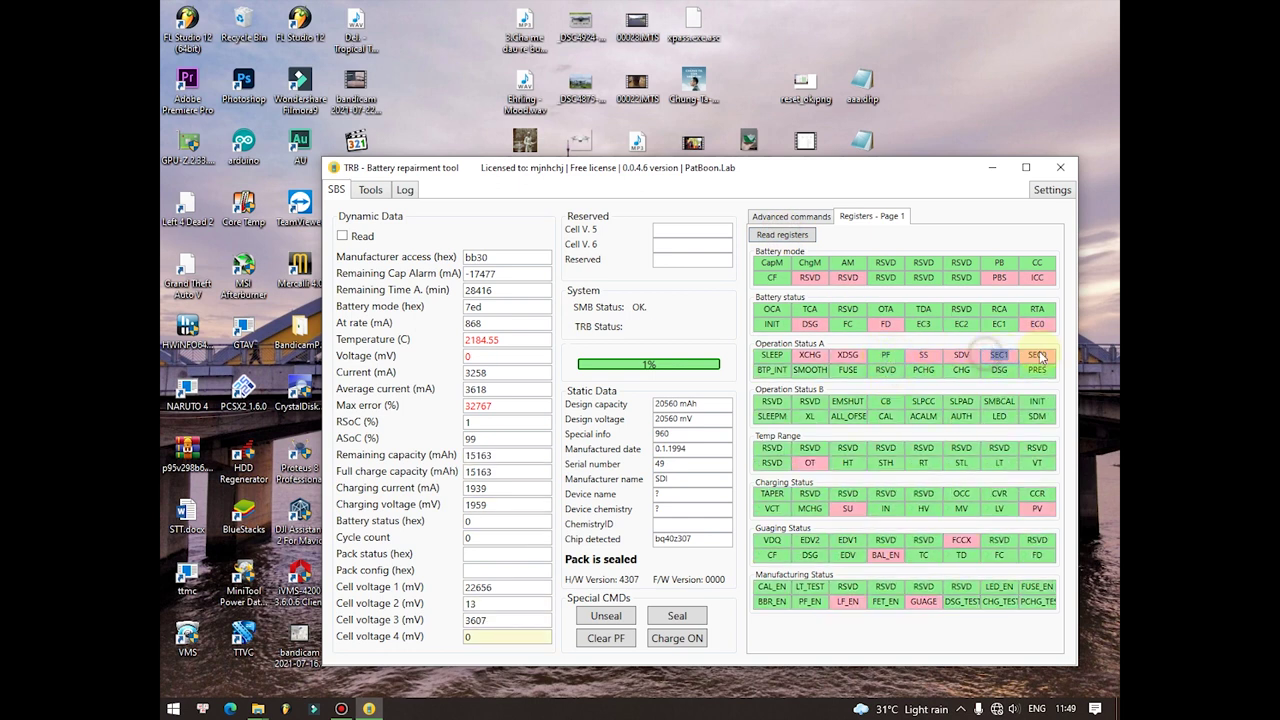
pyautogui.click(1038, 356)
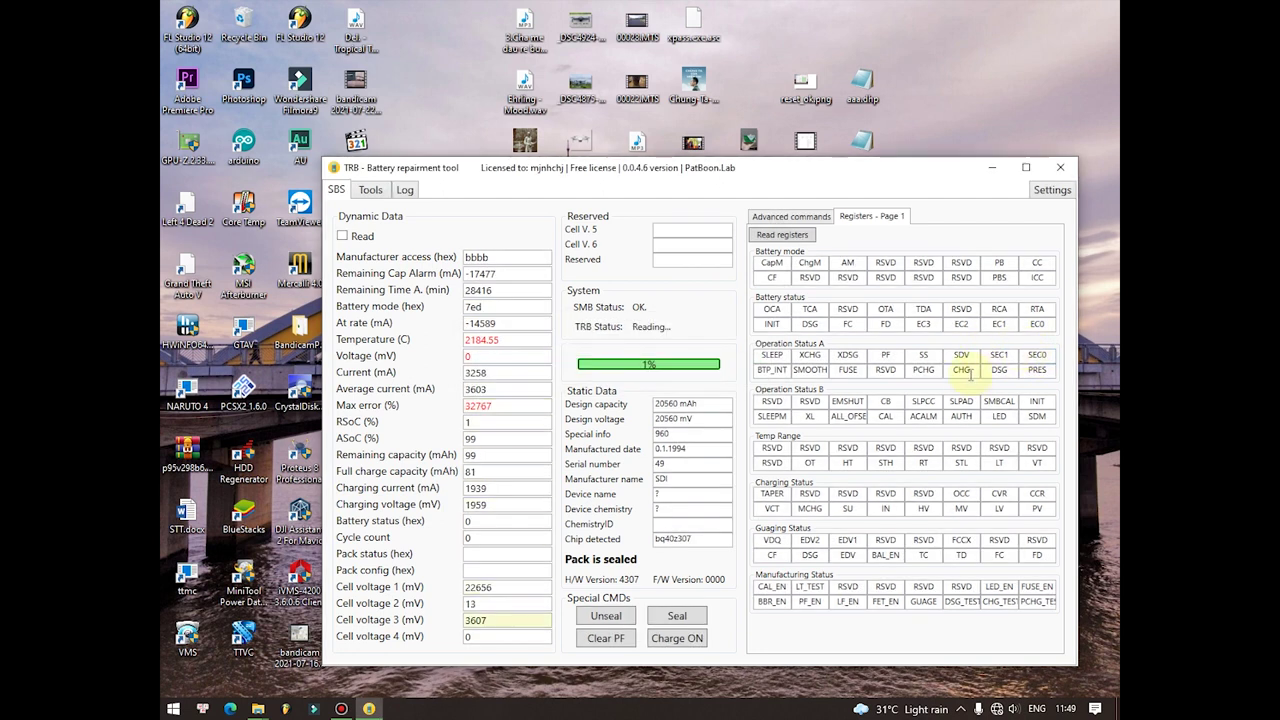
pyautogui.click(896, 372)
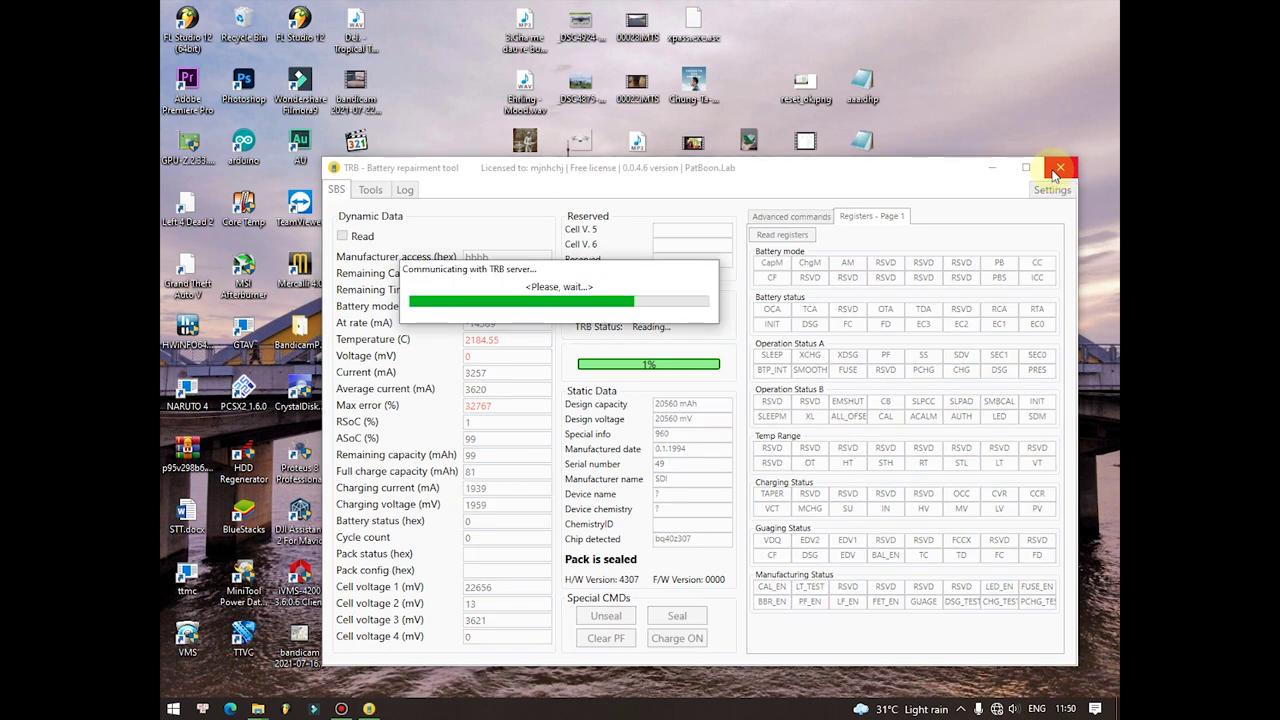
# Step: Exit TRB and launch DJI_Battery_Killer.exe from the djikill folder
pyautogui.click(1057, 173)
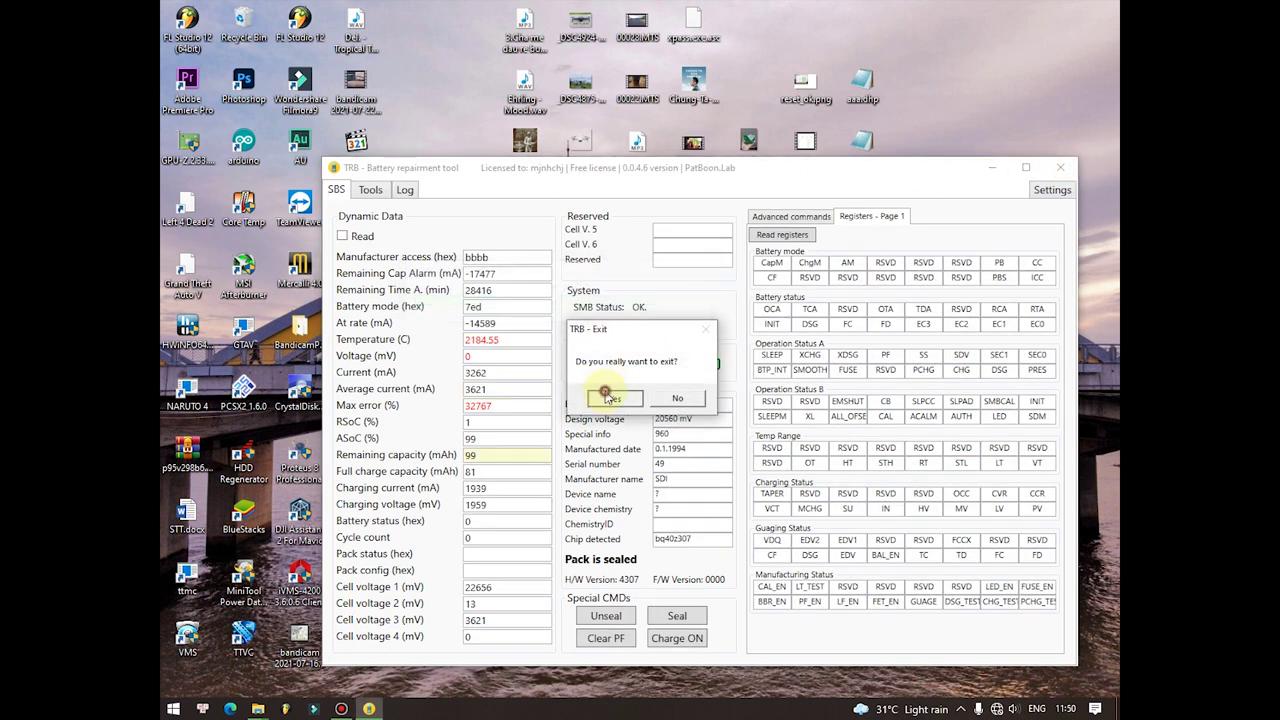
pyautogui.click(595, 400)
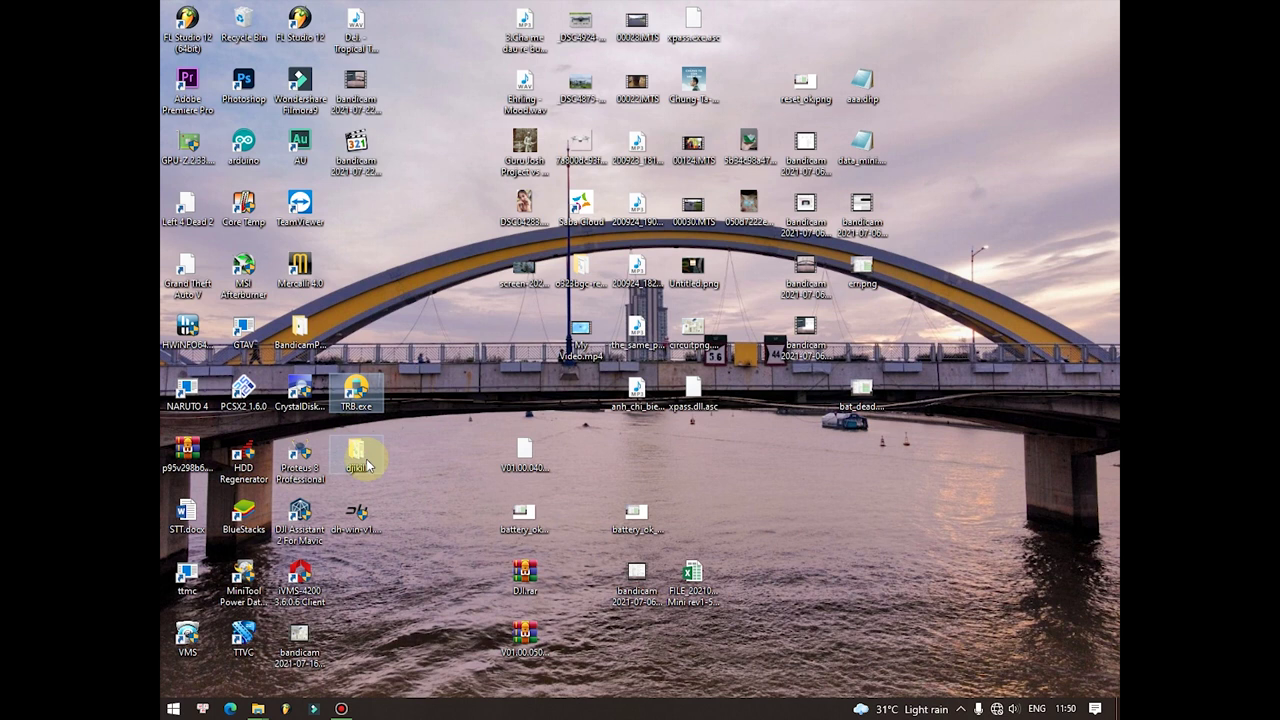
pyautogui.doubleClick(366, 462)
pyautogui.doubleClick(663, 293)
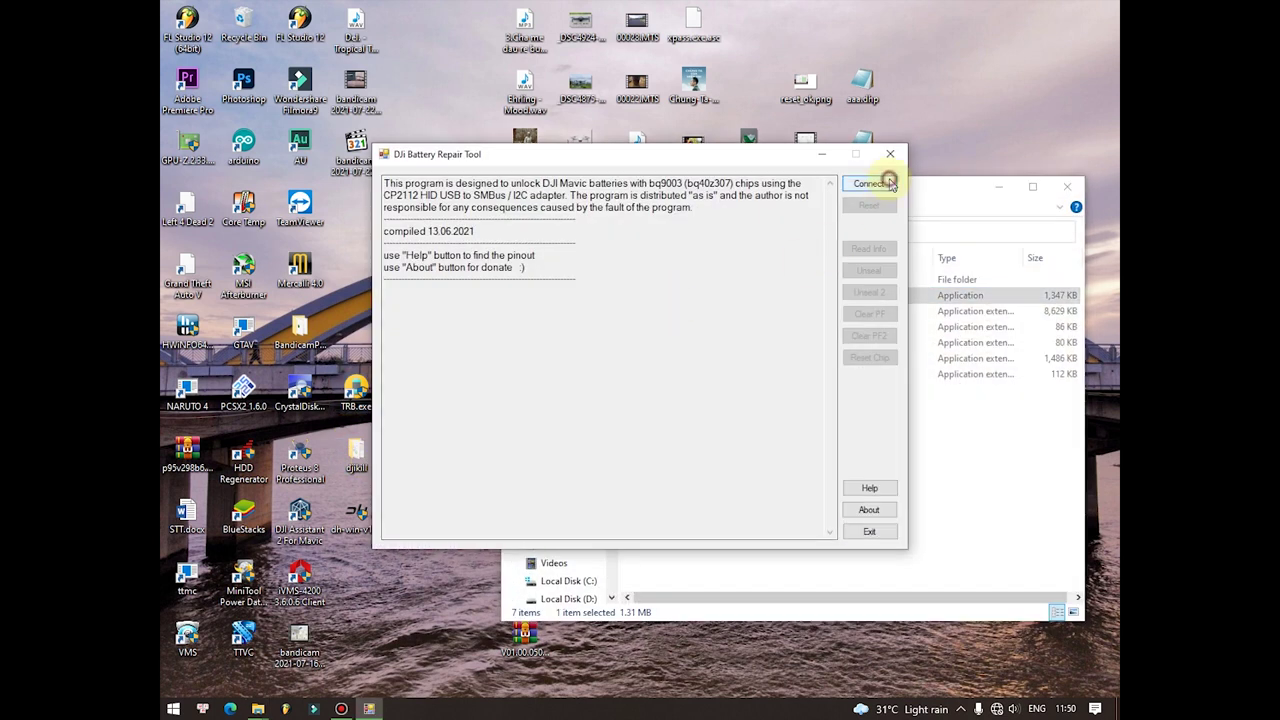
# Step: Connect to the battery, read its info and unseal the pack, then close the repair tool
pyautogui.click(888, 183)
pyautogui.click(868, 249)
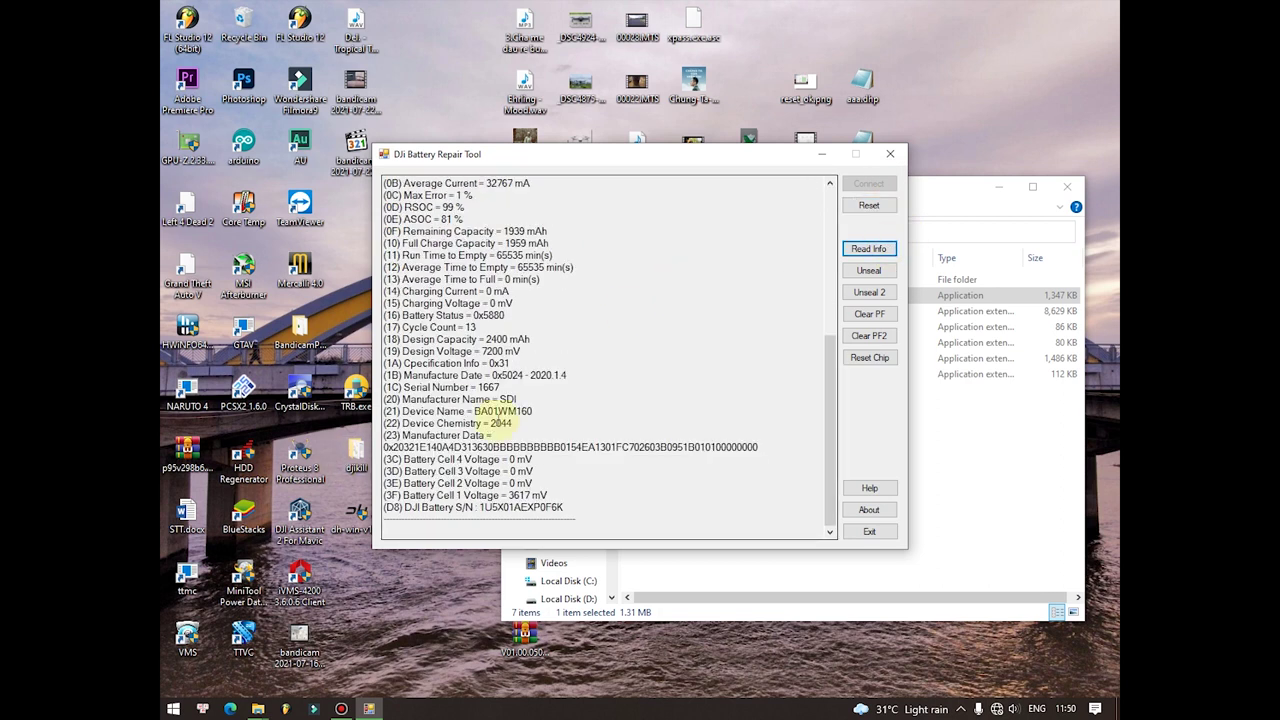
pyautogui.scroll(8, 510, 416)
pyautogui.scroll(-8, 597, 258)
pyautogui.click(877, 271)
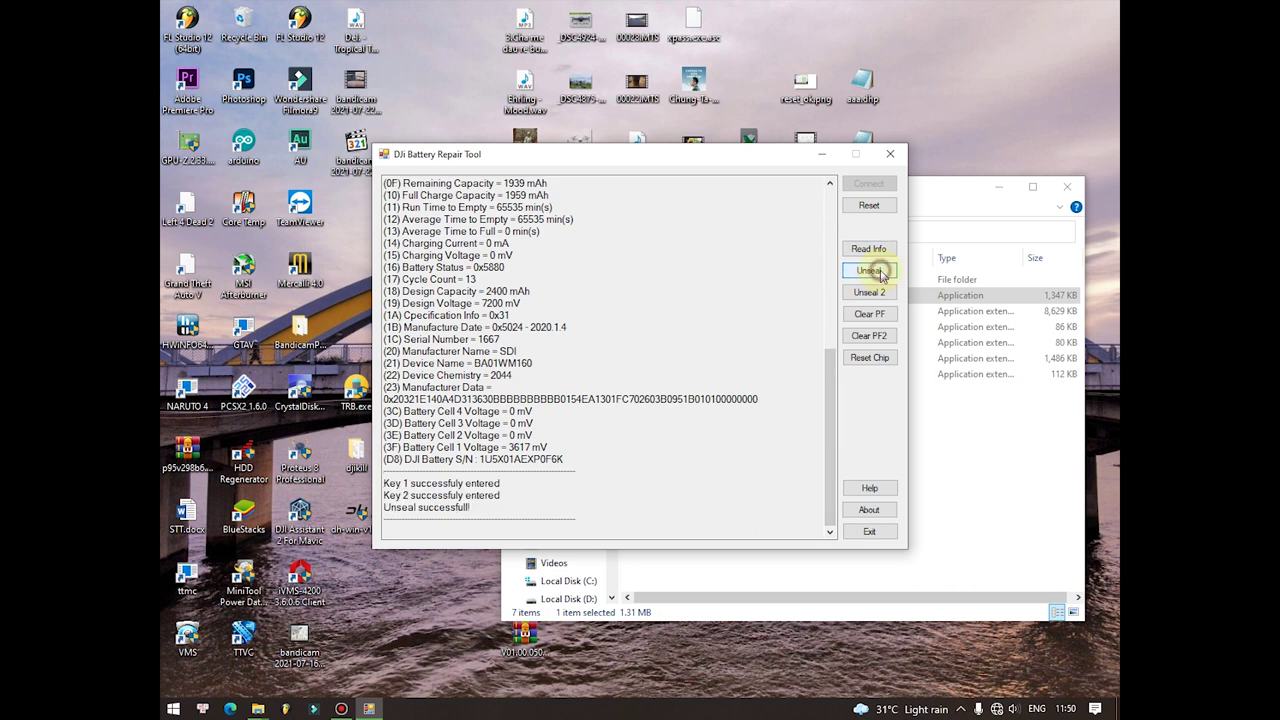
pyautogui.click(890, 154)
pyautogui.click(356, 392)
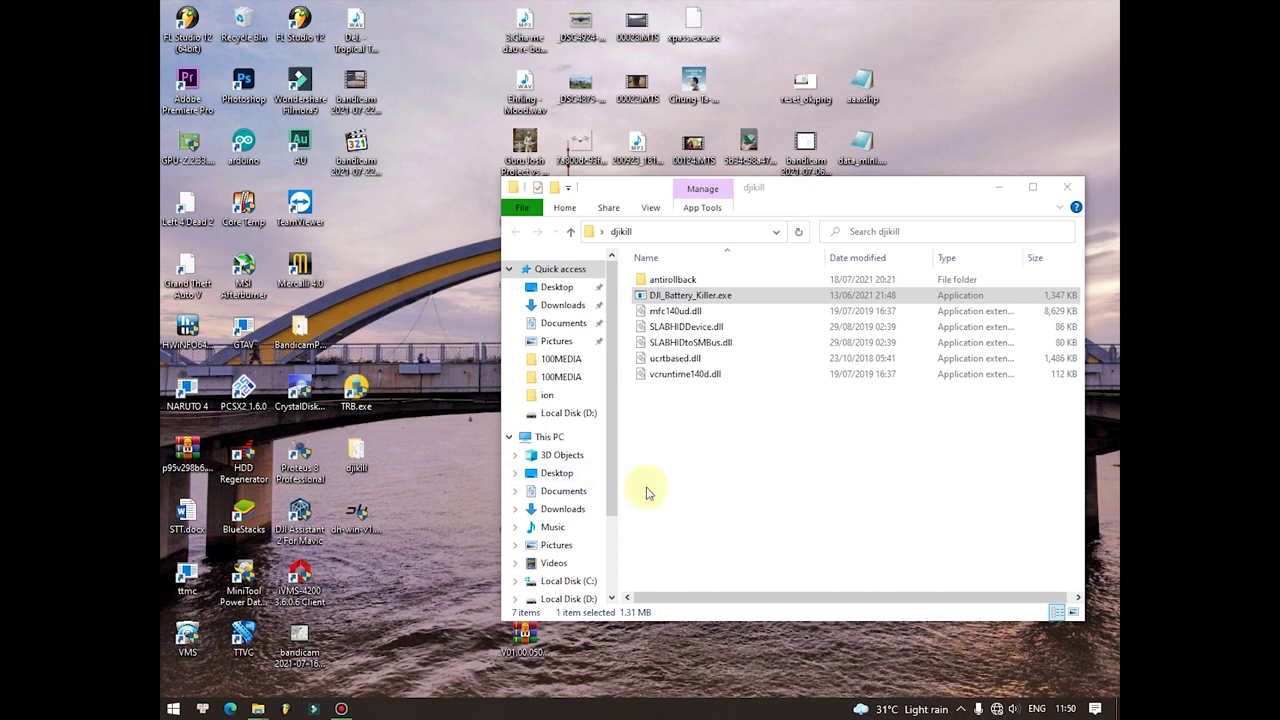
# Step: Relaunch TRB, confirm the pack reads unsealed with FAS=Ok, then exit TRB
pyautogui.doubleClick(356, 395)
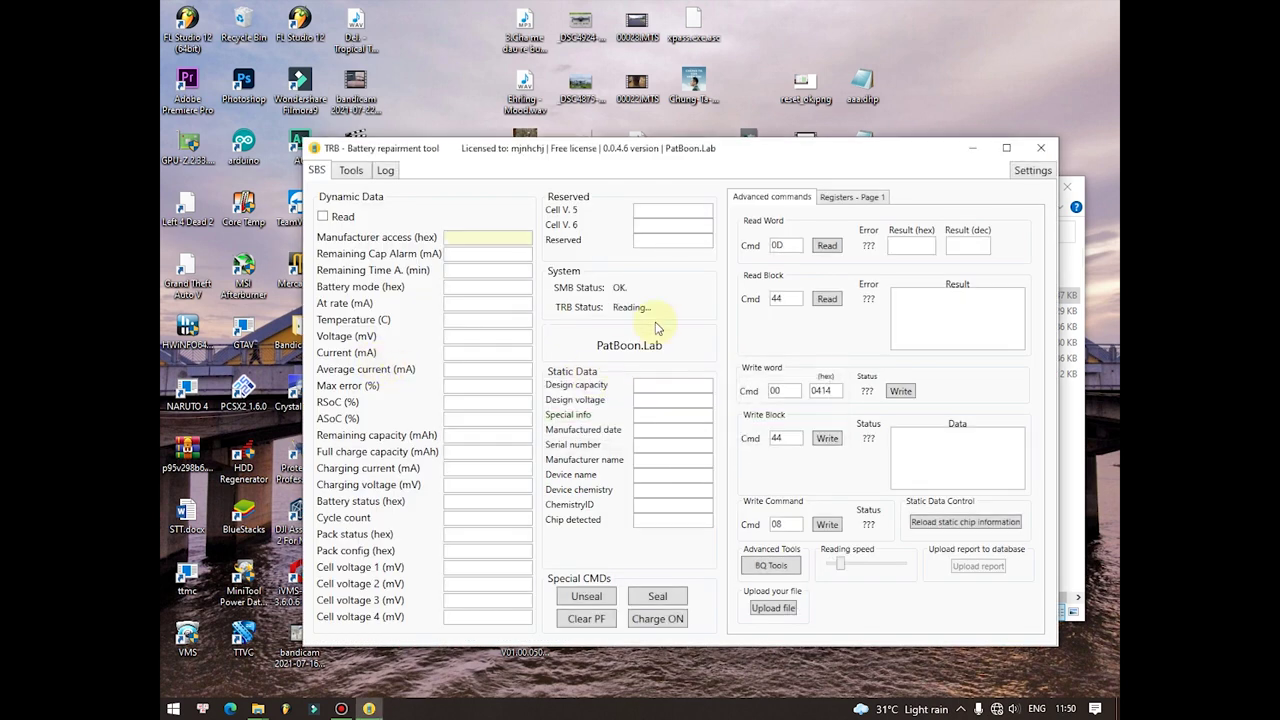
pyautogui.moveTo(777, 149); pyautogui.dragTo(804, 95)
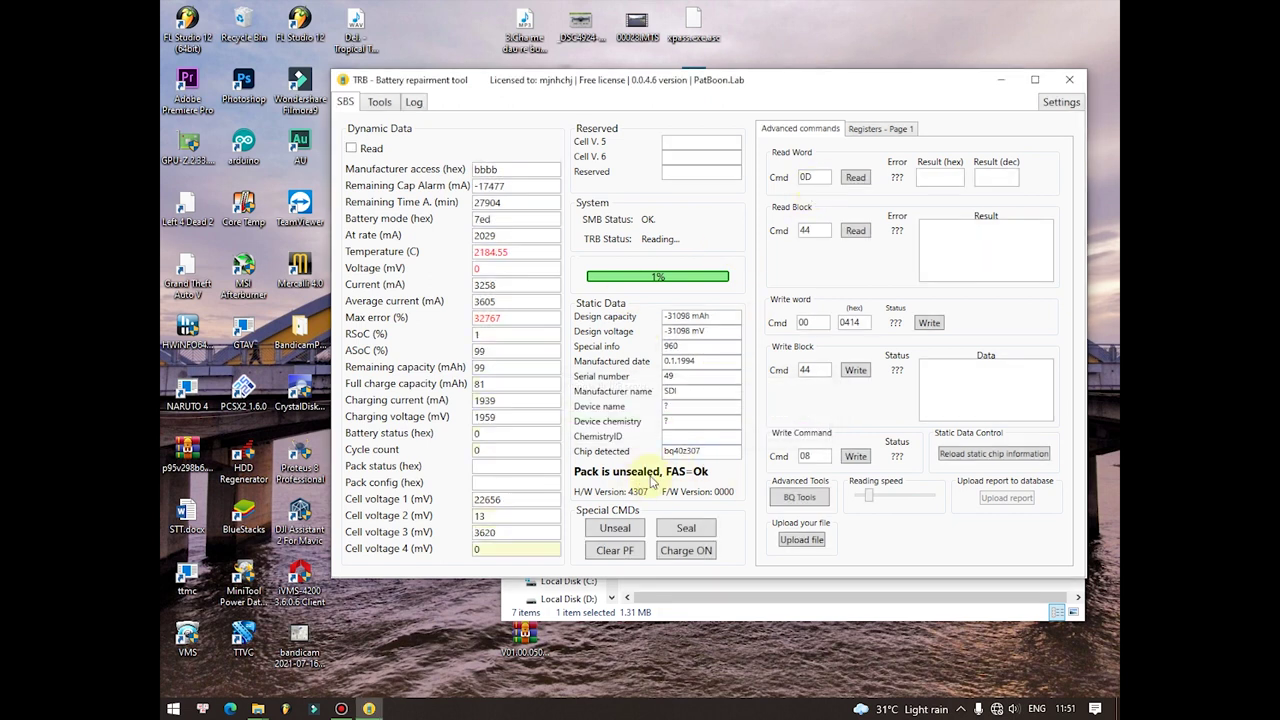
pyautogui.click(1070, 82)
pyautogui.click(615, 399)
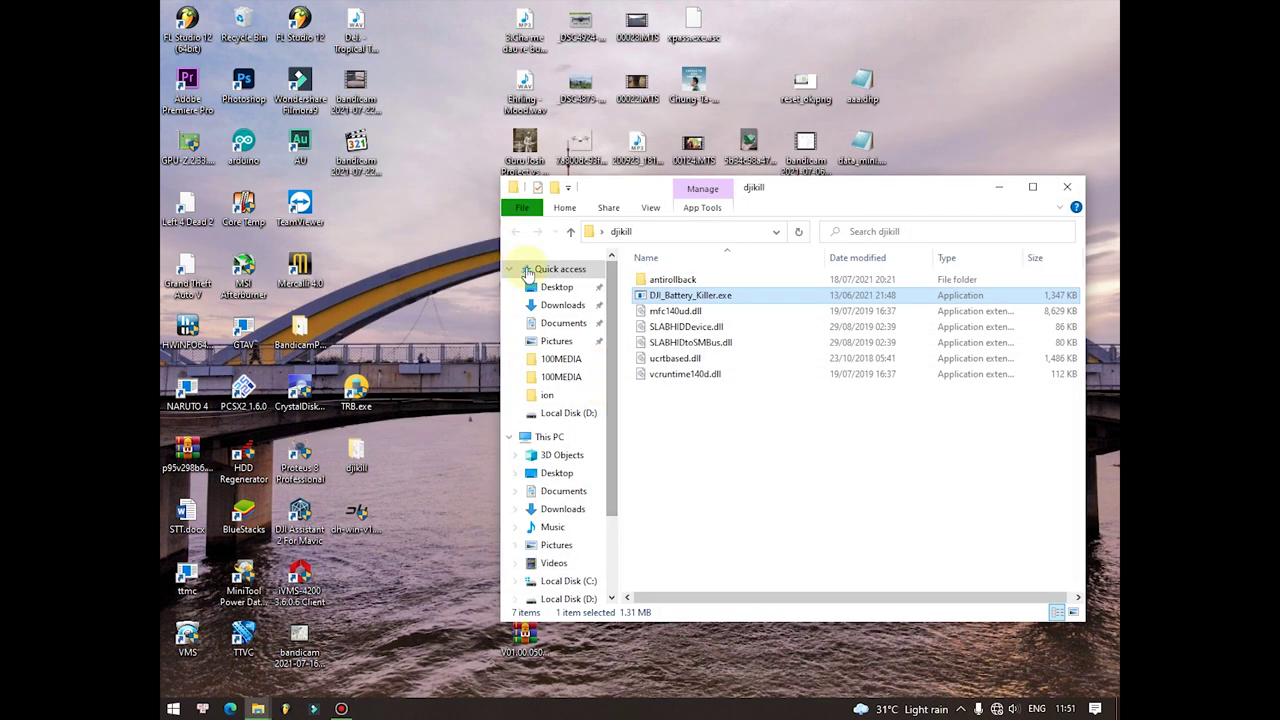
# Step: Run DJI_Battery_Killer.exe, connect to the adapter, read the battery info, apply Clear PF, then close the tool
pyautogui.doubleClick(690, 293)
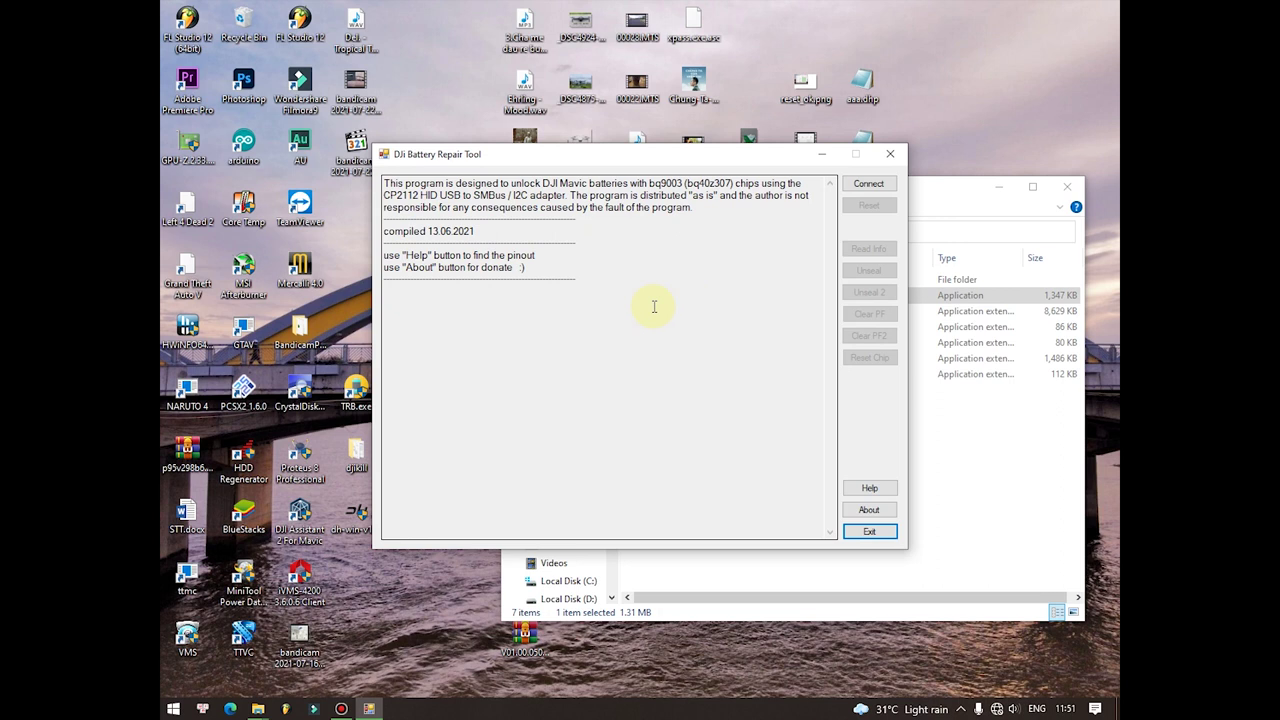
pyautogui.click(866, 183)
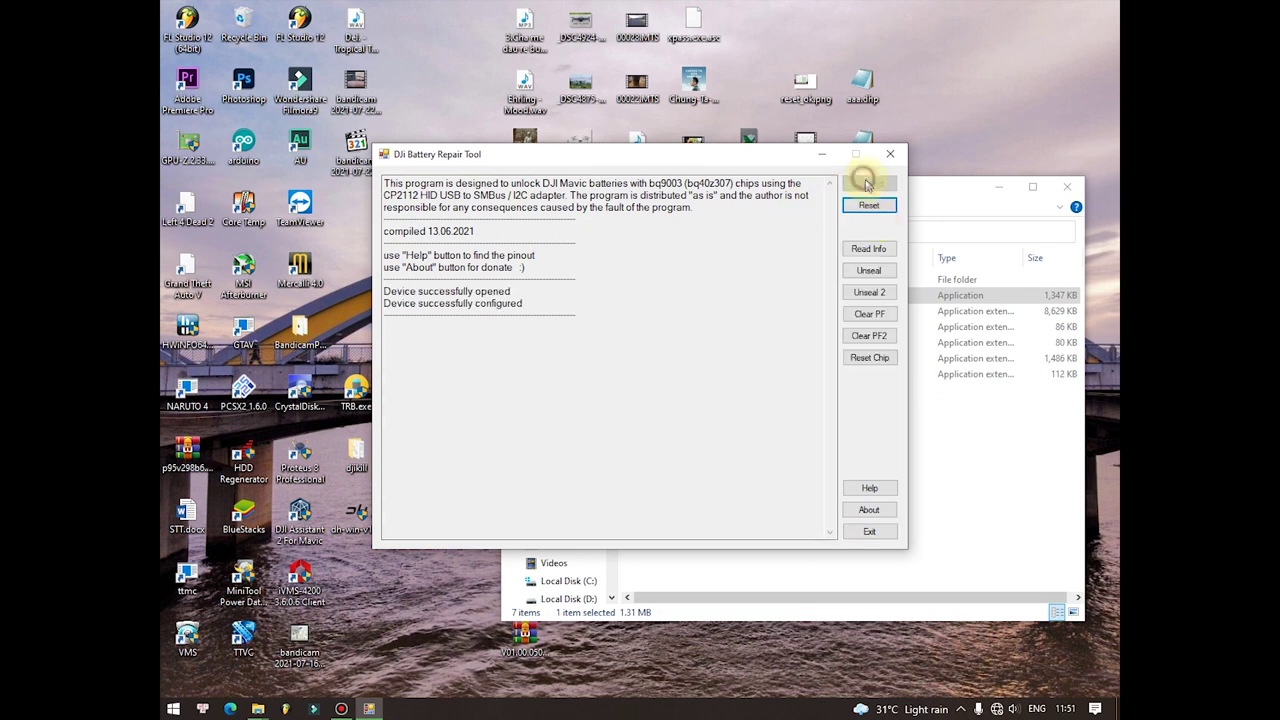
pyautogui.click(876, 252)
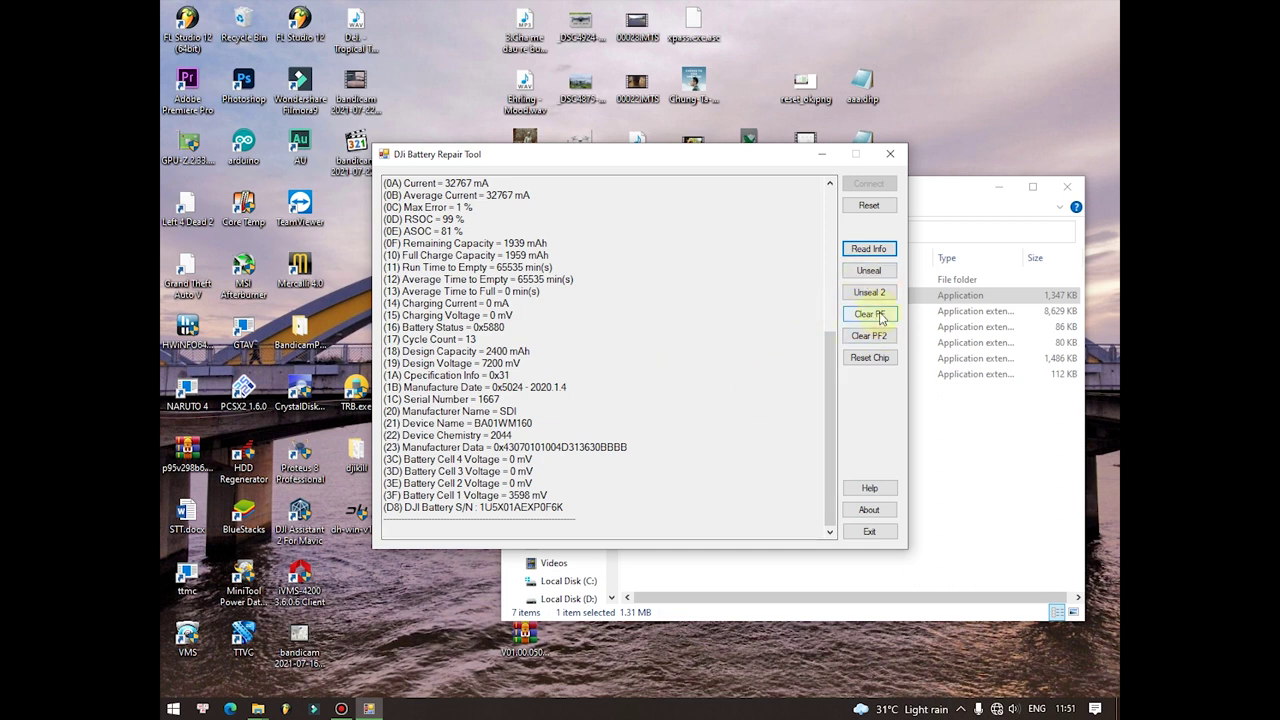
pyautogui.click(883, 321)
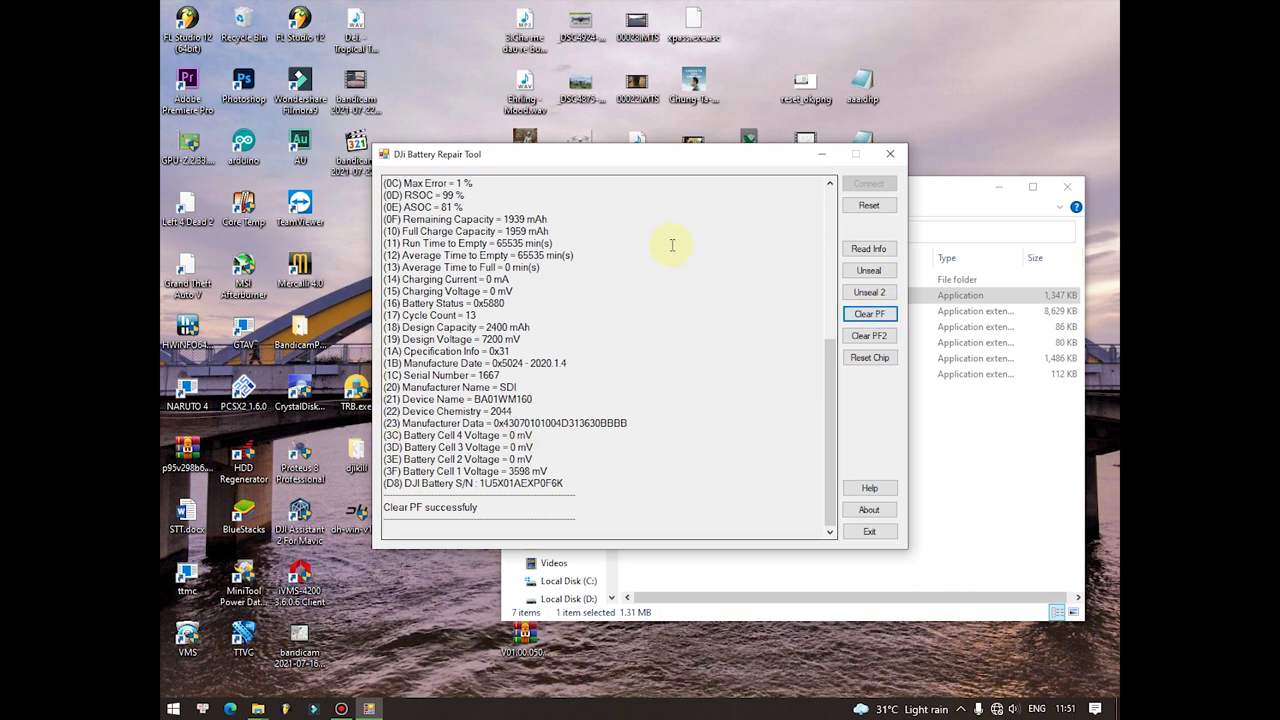
pyautogui.click(884, 157)
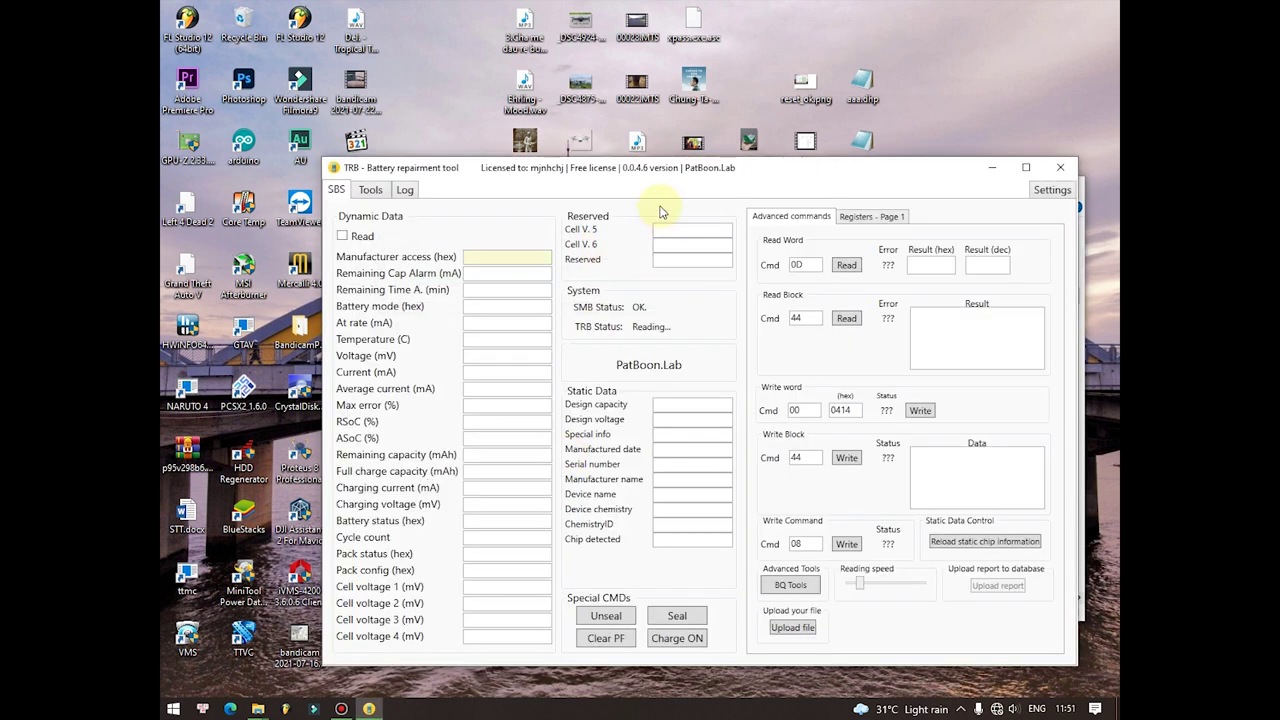
# Step: Move the TRB window up and to the left while it rereads the battery
pyautogui.moveTo(704, 174); pyautogui.dragTo(672, 120)
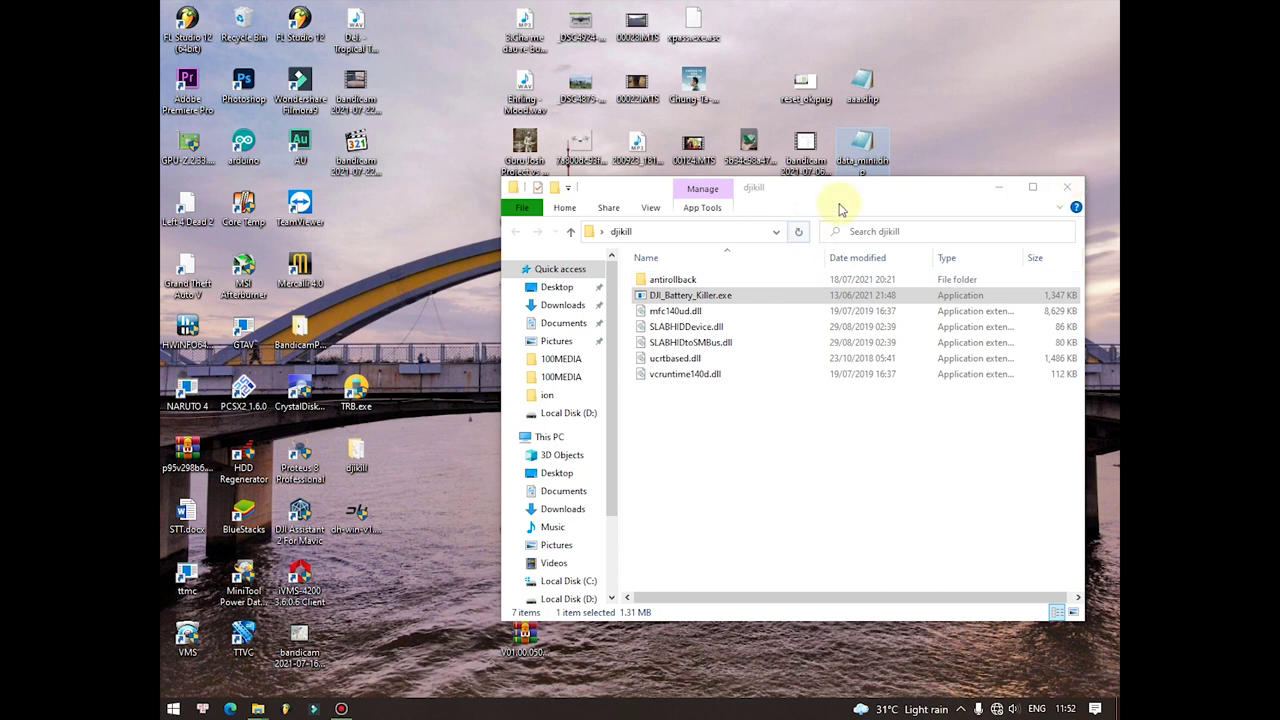
# Step: Run DJI_Battery_Killer.exe, connect, read info, reset the gauge chip, highlight the success message, and exit
pyautogui.doubleClick(689, 297)
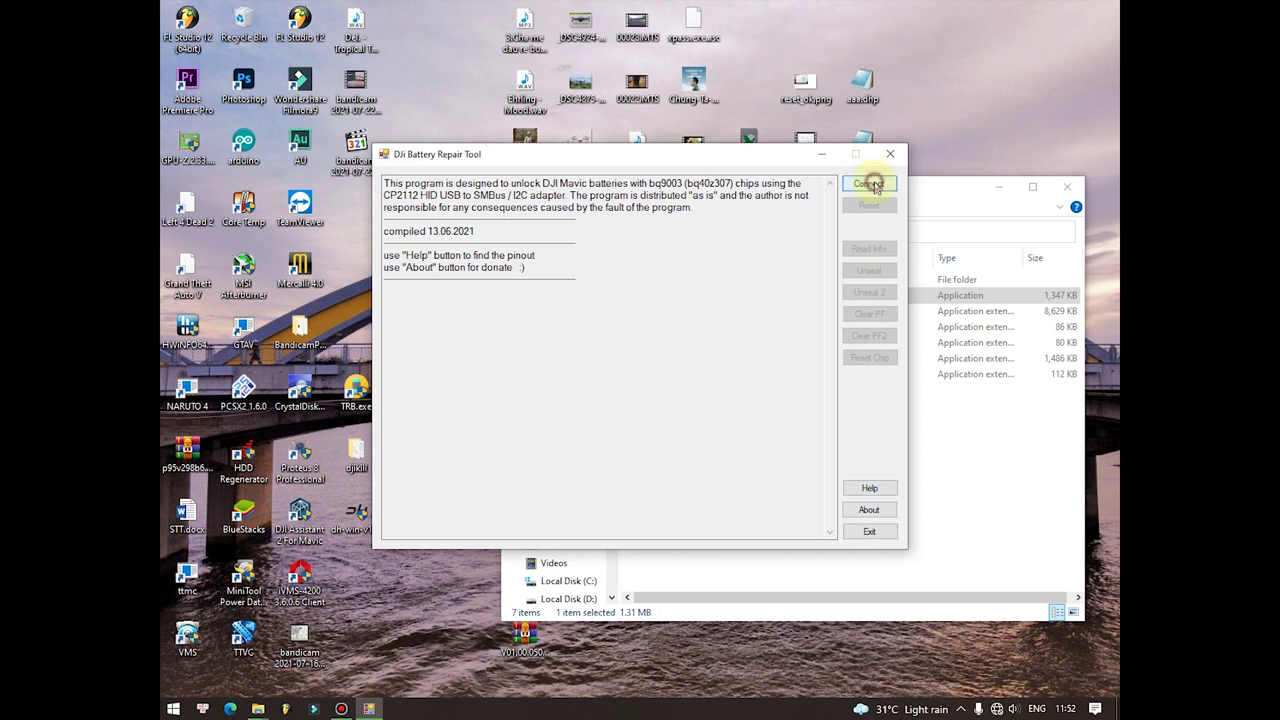
pyautogui.click(873, 186)
pyautogui.click(868, 249)
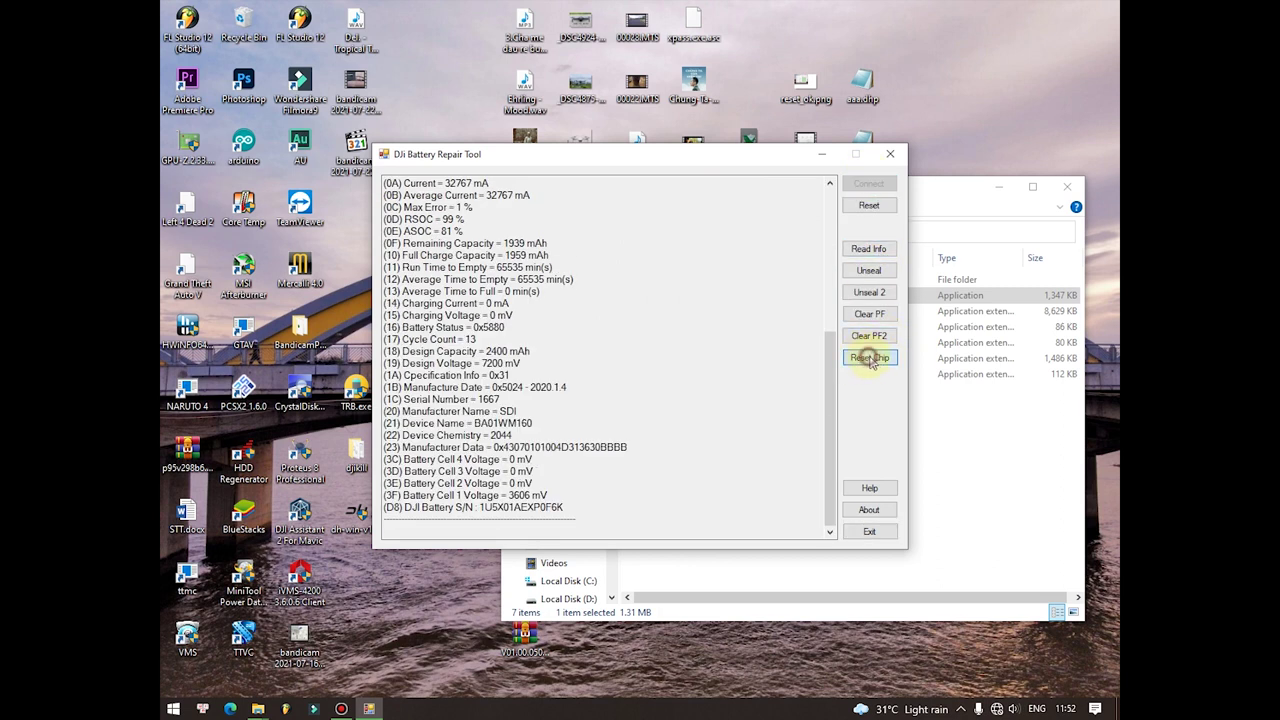
pyautogui.click(869, 358)
pyautogui.click(490, 509)
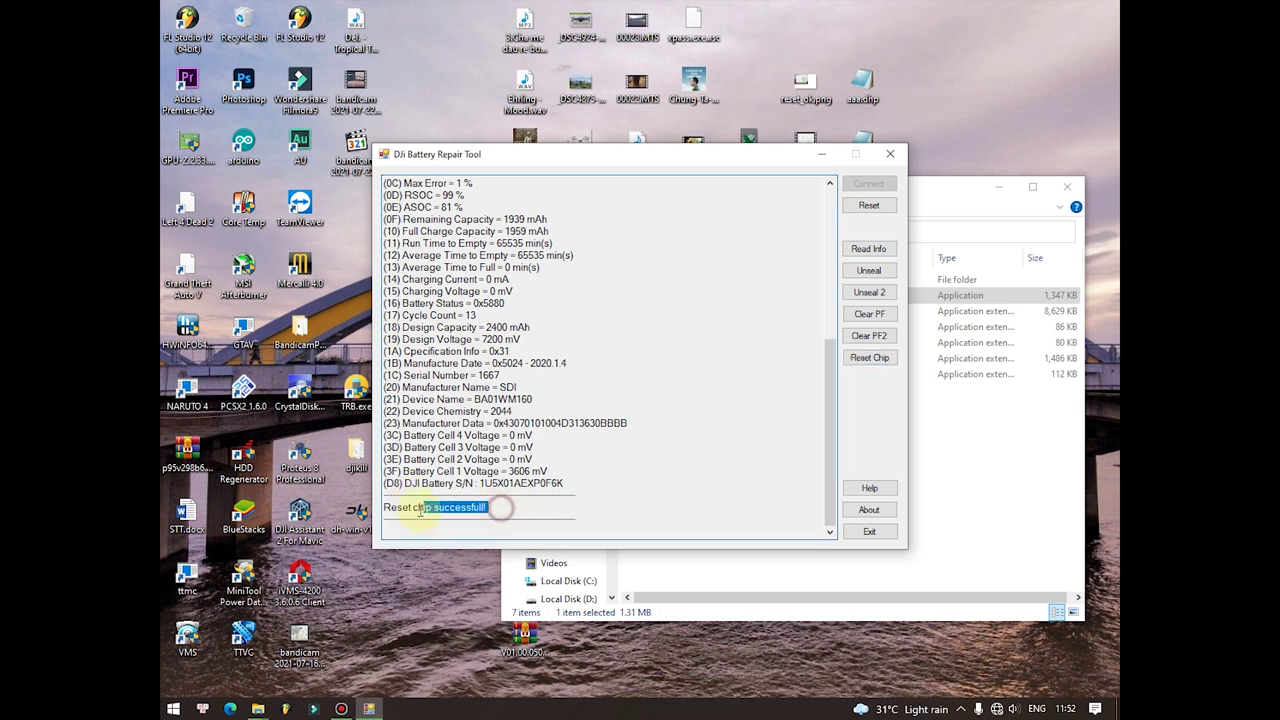
pyautogui.keyDown('shift'); pyautogui.click(402, 510); pyautogui.keyUp('shift')
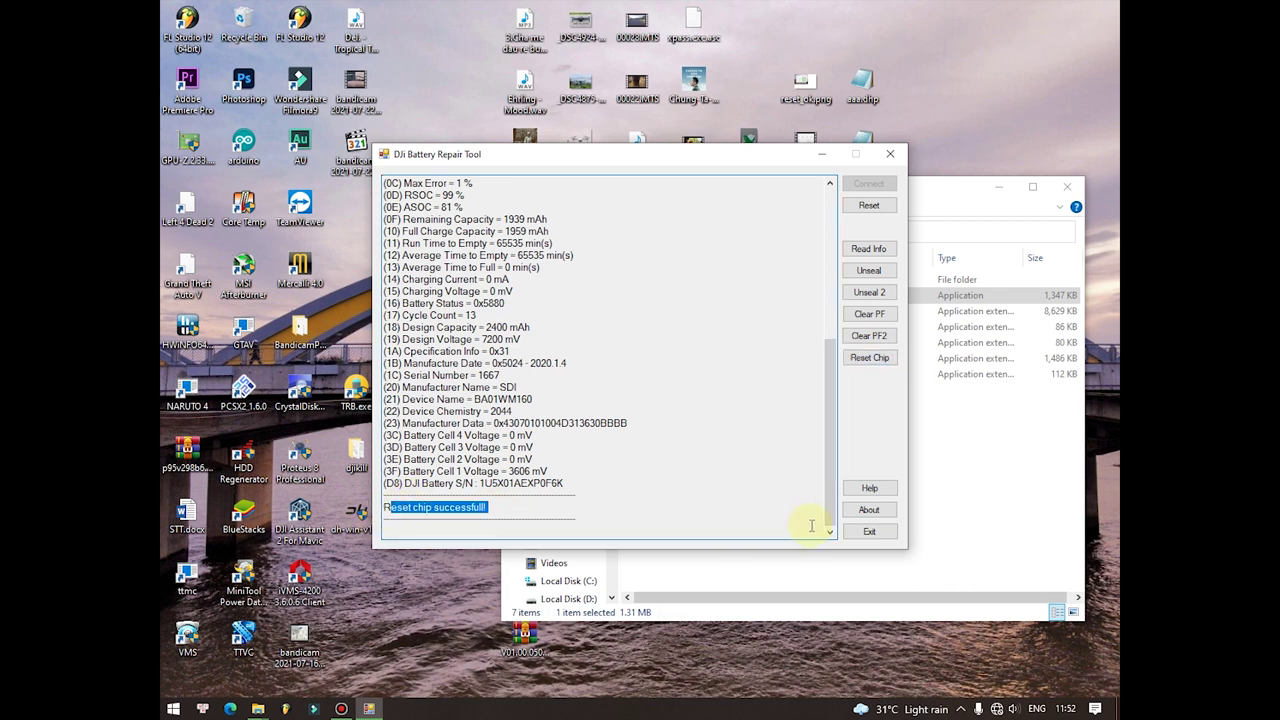
pyautogui.click(875, 531)
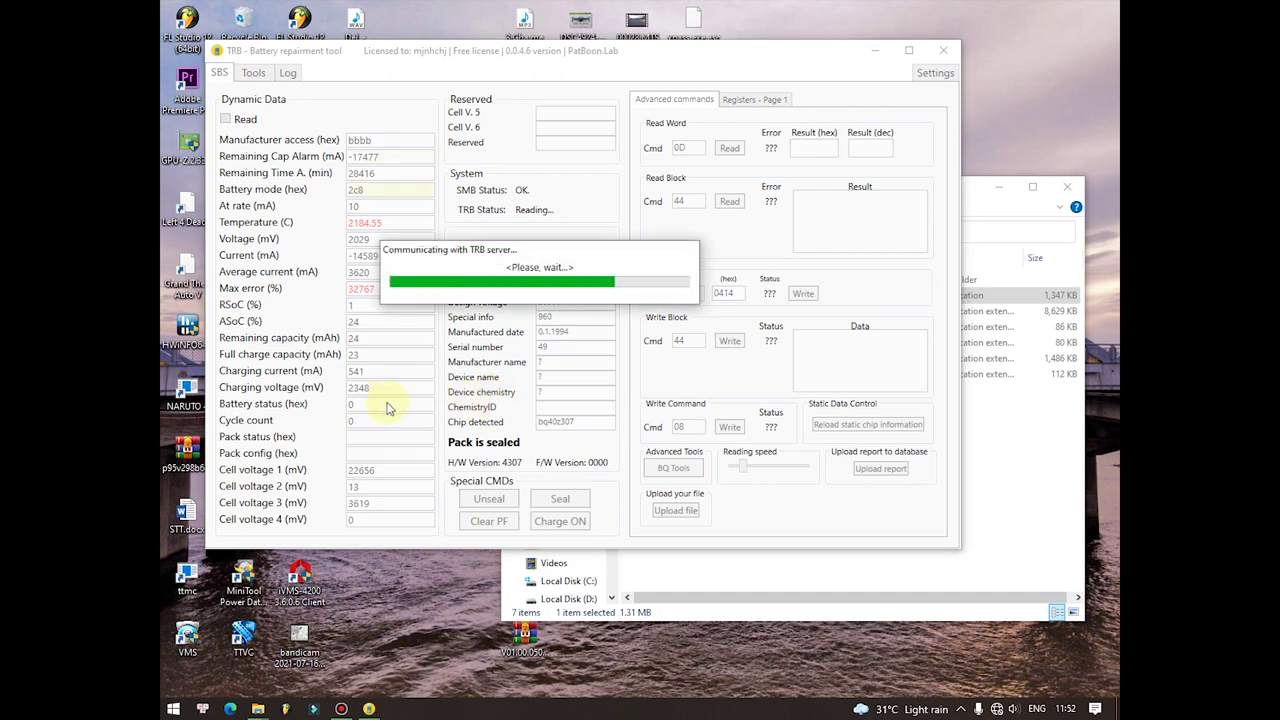
# Step: On the Registers - Page 1 tab, read the status registers twice to check the sealed bits
pyautogui.click(745, 99)
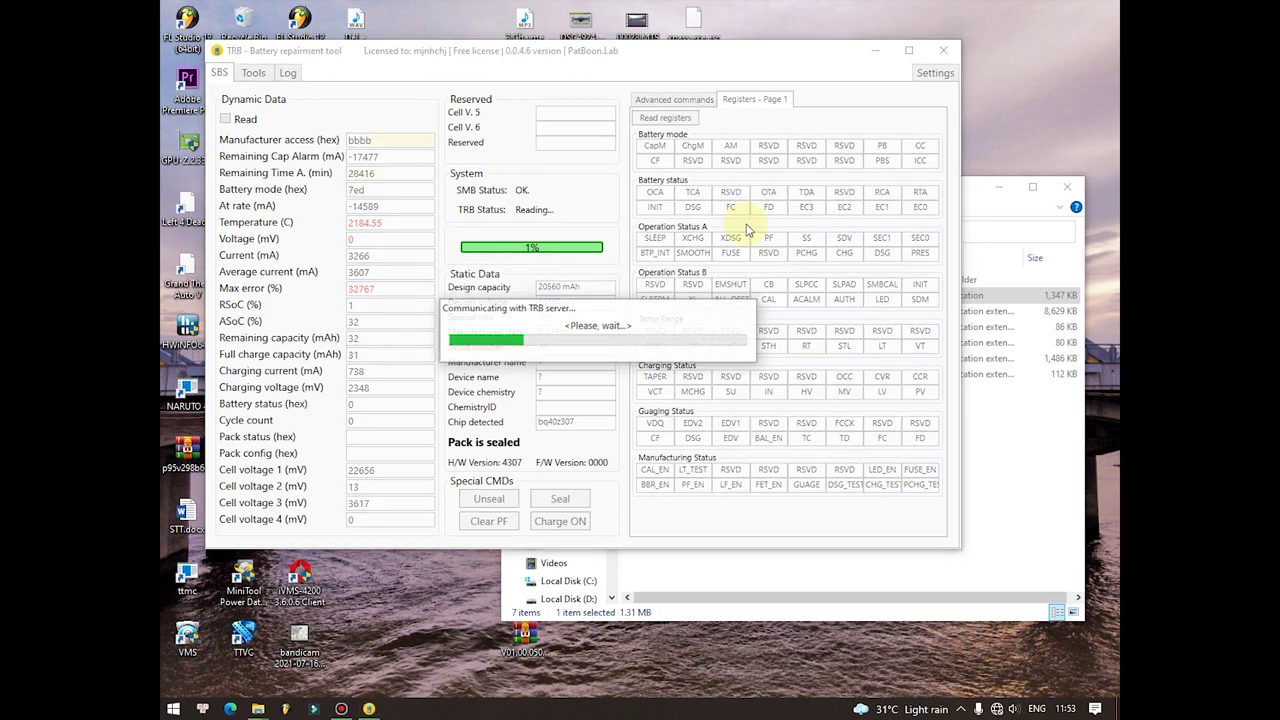
pyautogui.click(660, 119)
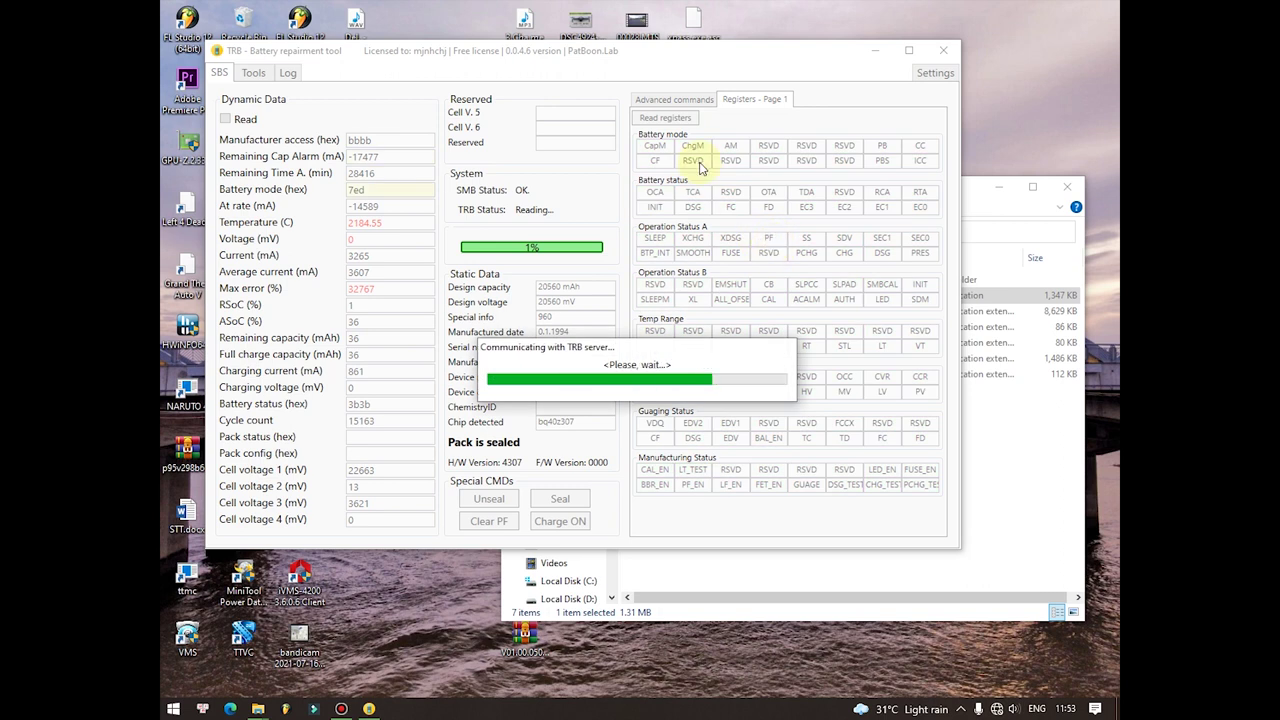
pyautogui.click(663, 117)
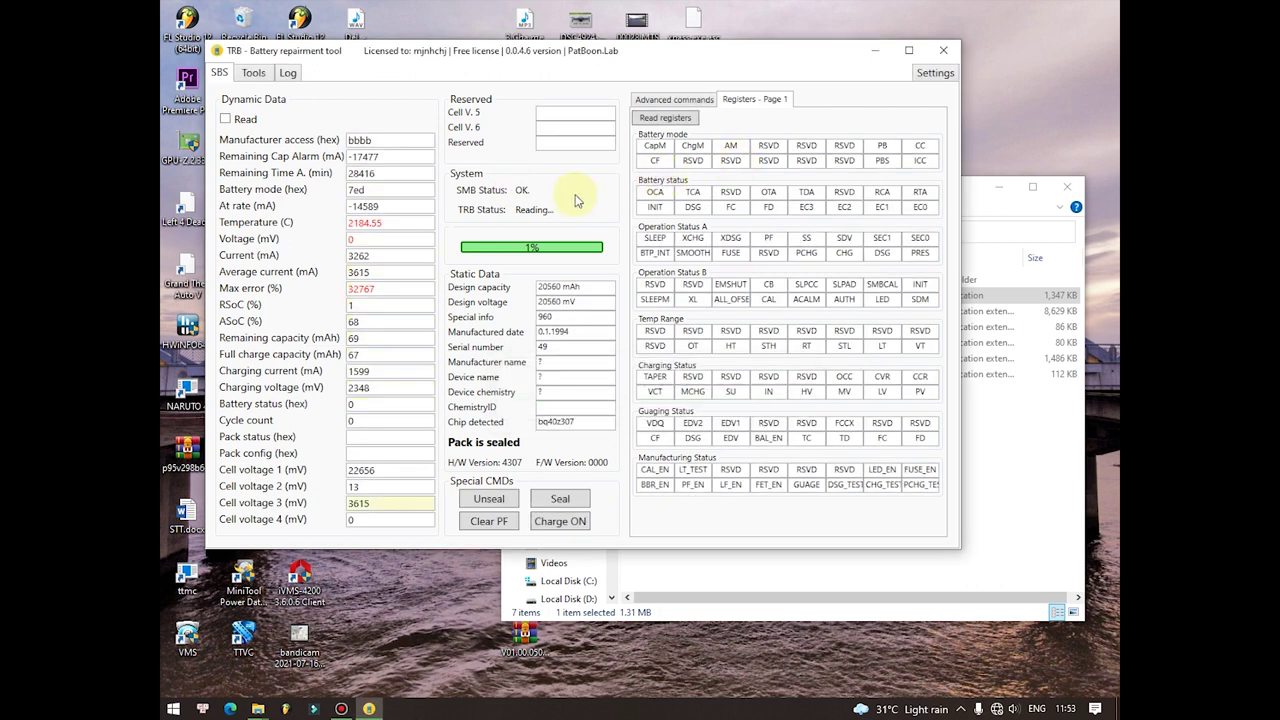
# Step: Quit TRB, confirming with Yes, and bring up the Bandicam recorder window
pyautogui.click(945, 55)
pyautogui.click(636, 401)
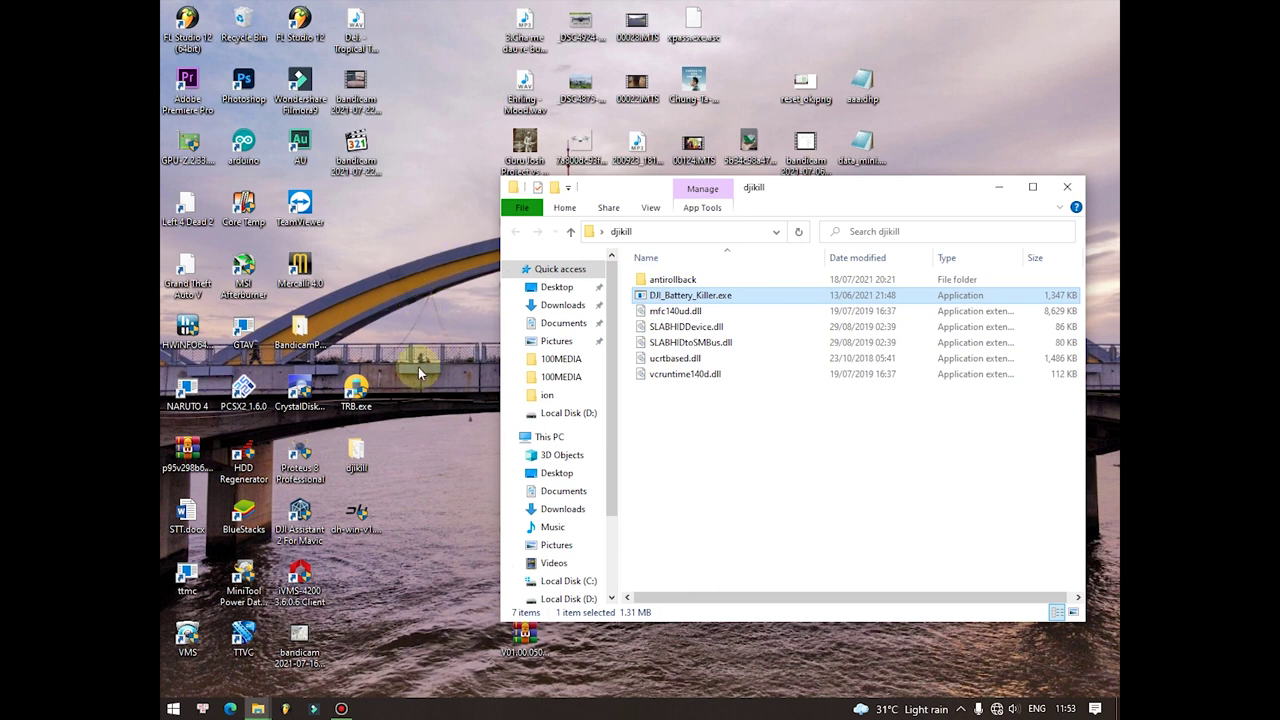
pyautogui.click(339, 703)
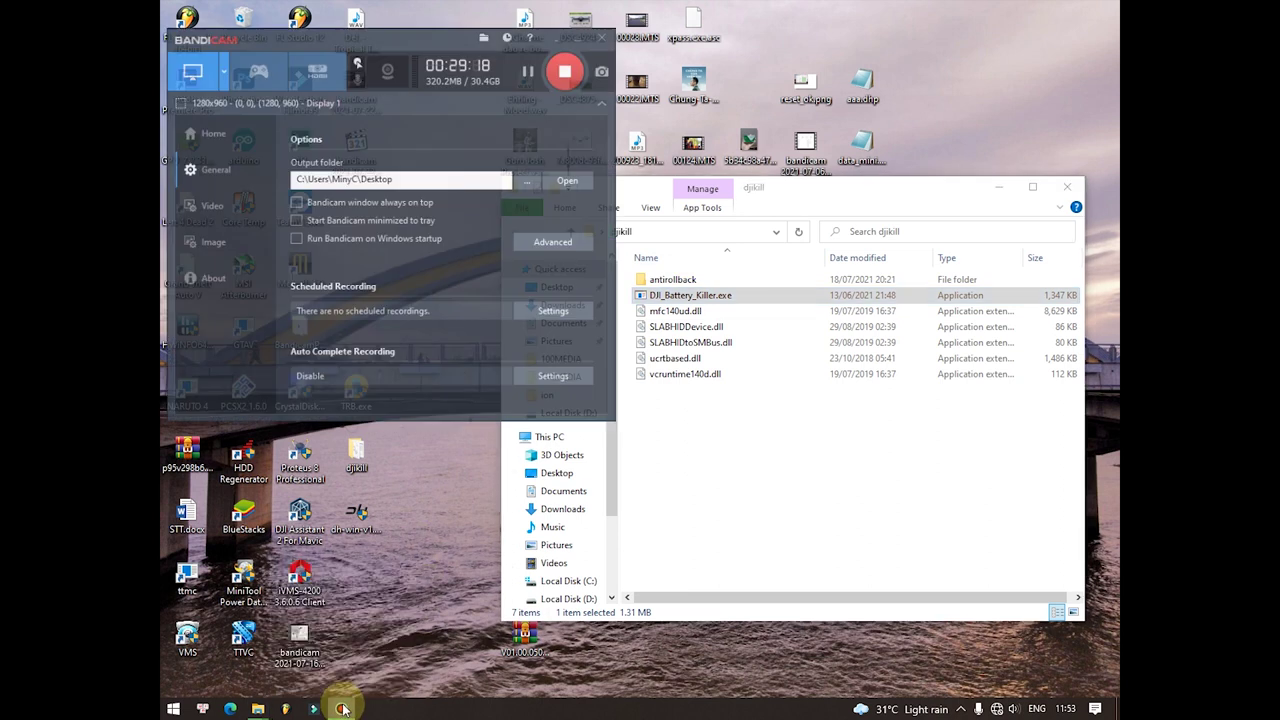